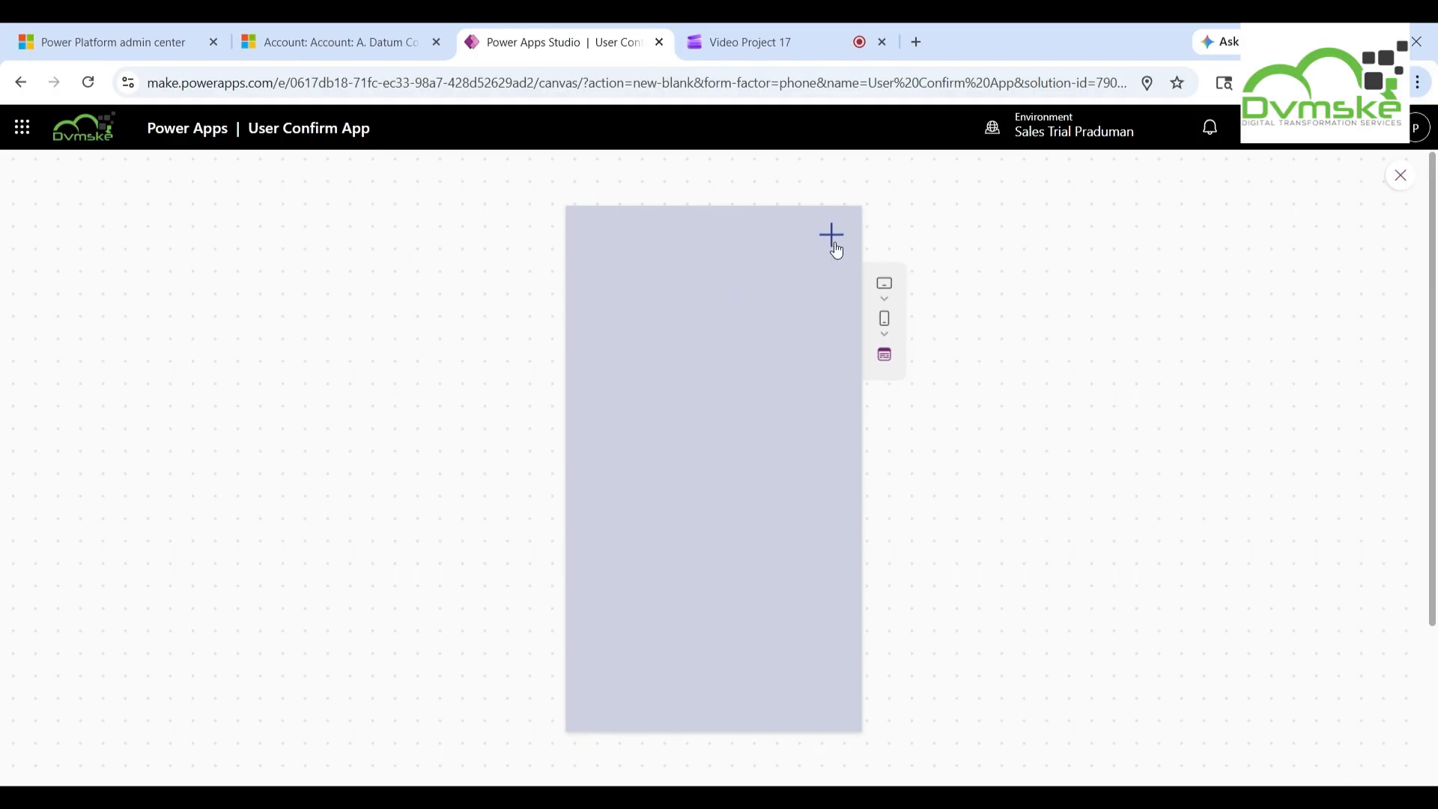
# Test the finished app's confirmation popup by opening it from the plus icon and closing it, twice.
pyautogui.click(836, 250)
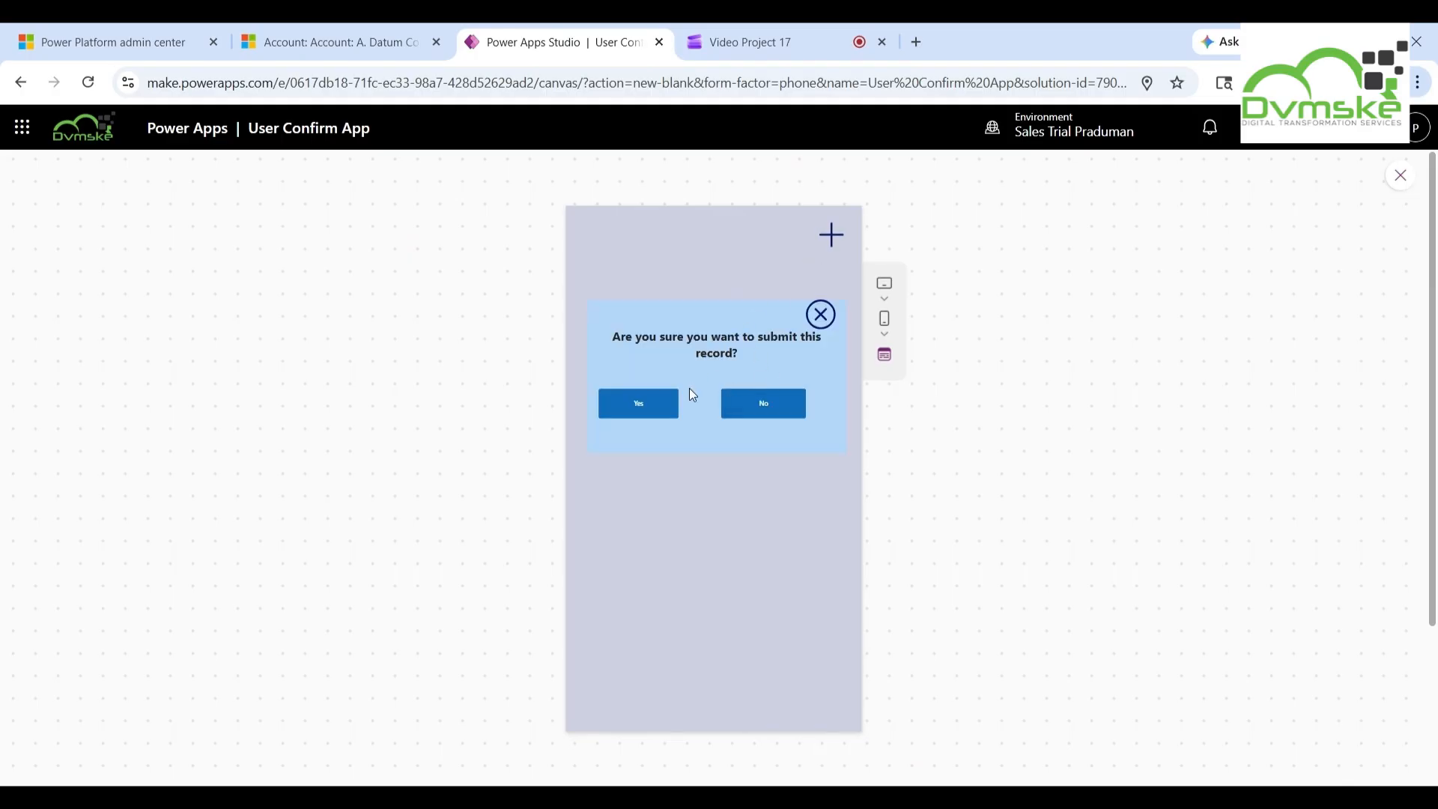
pyautogui.click(821, 316)
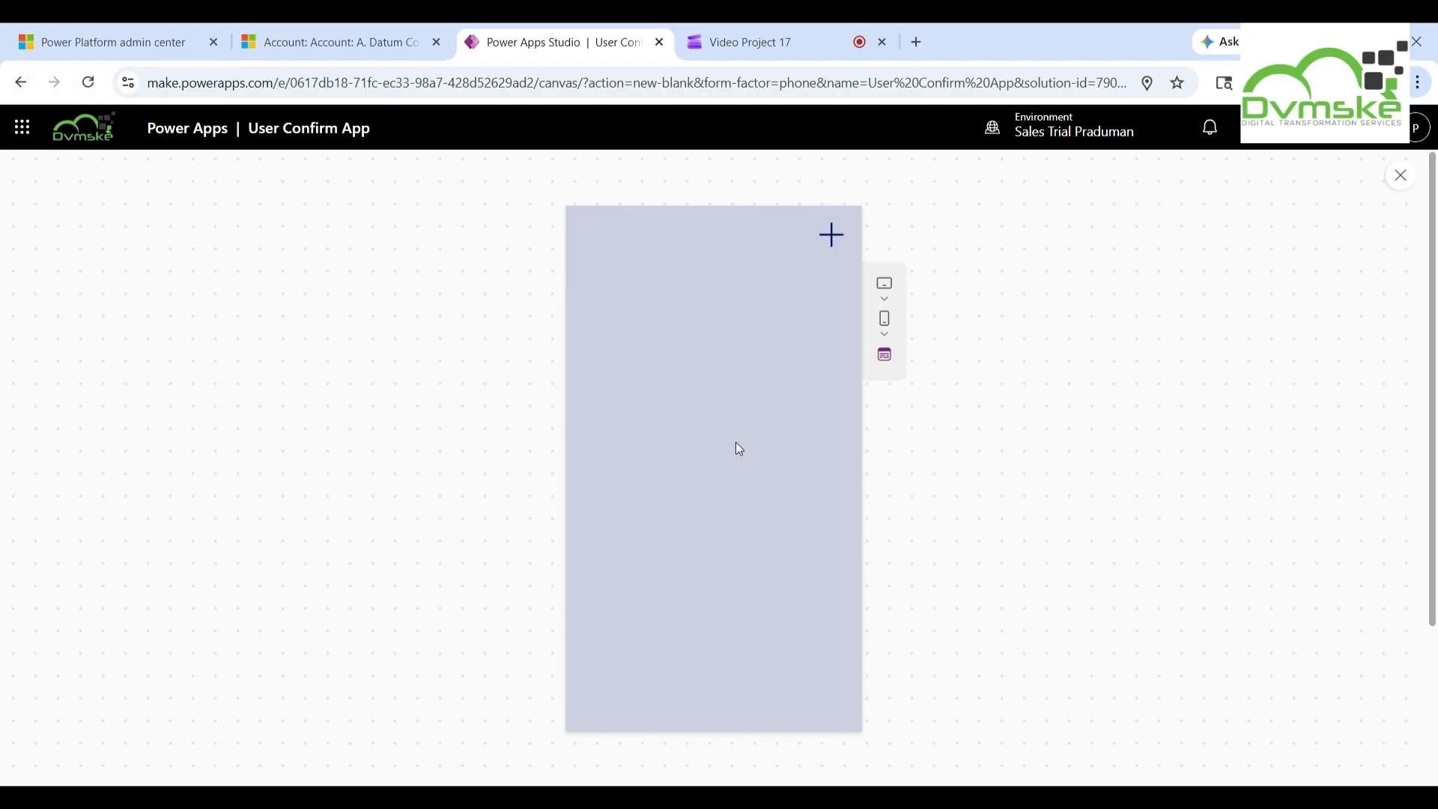
pyautogui.click(834, 244)
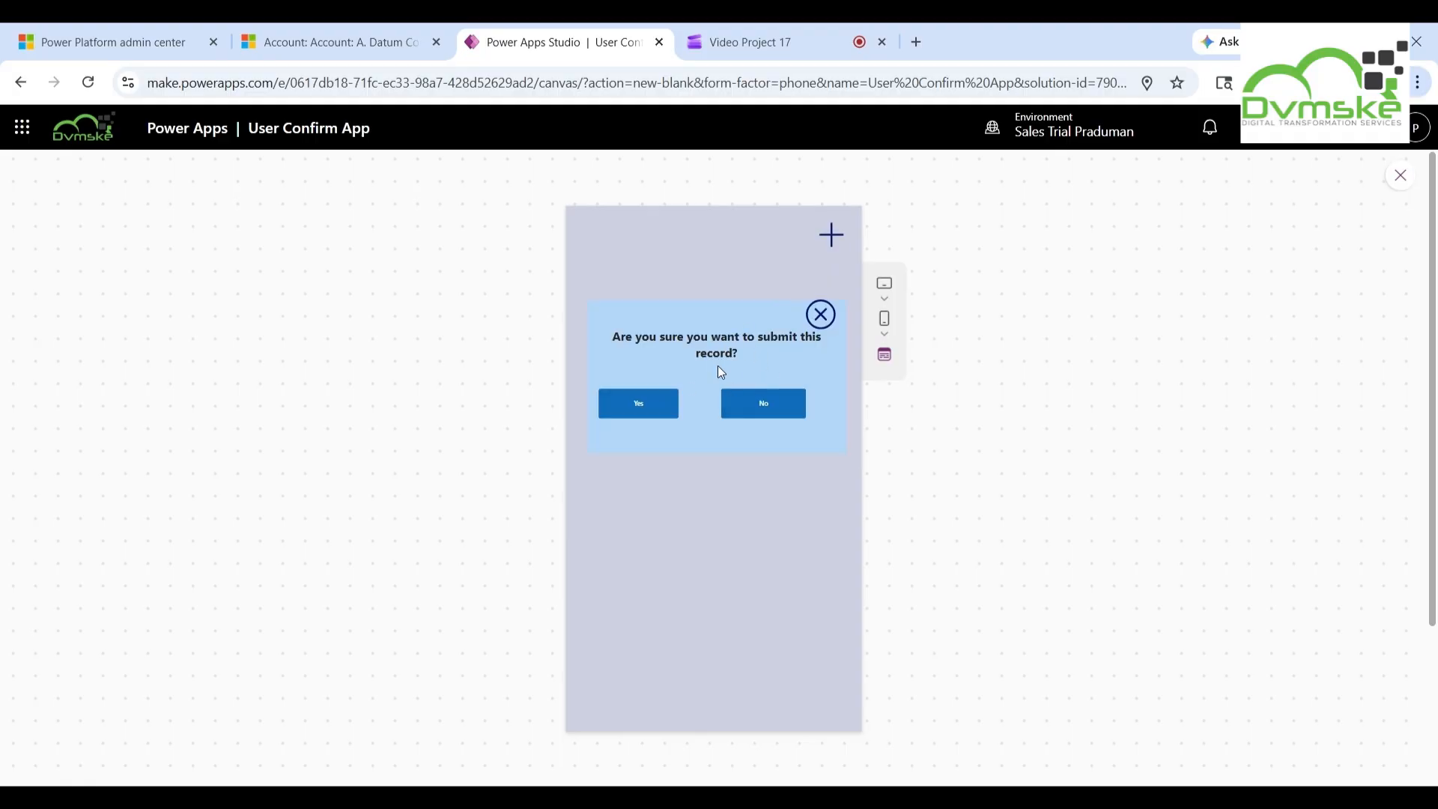
pyautogui.click(820, 316)
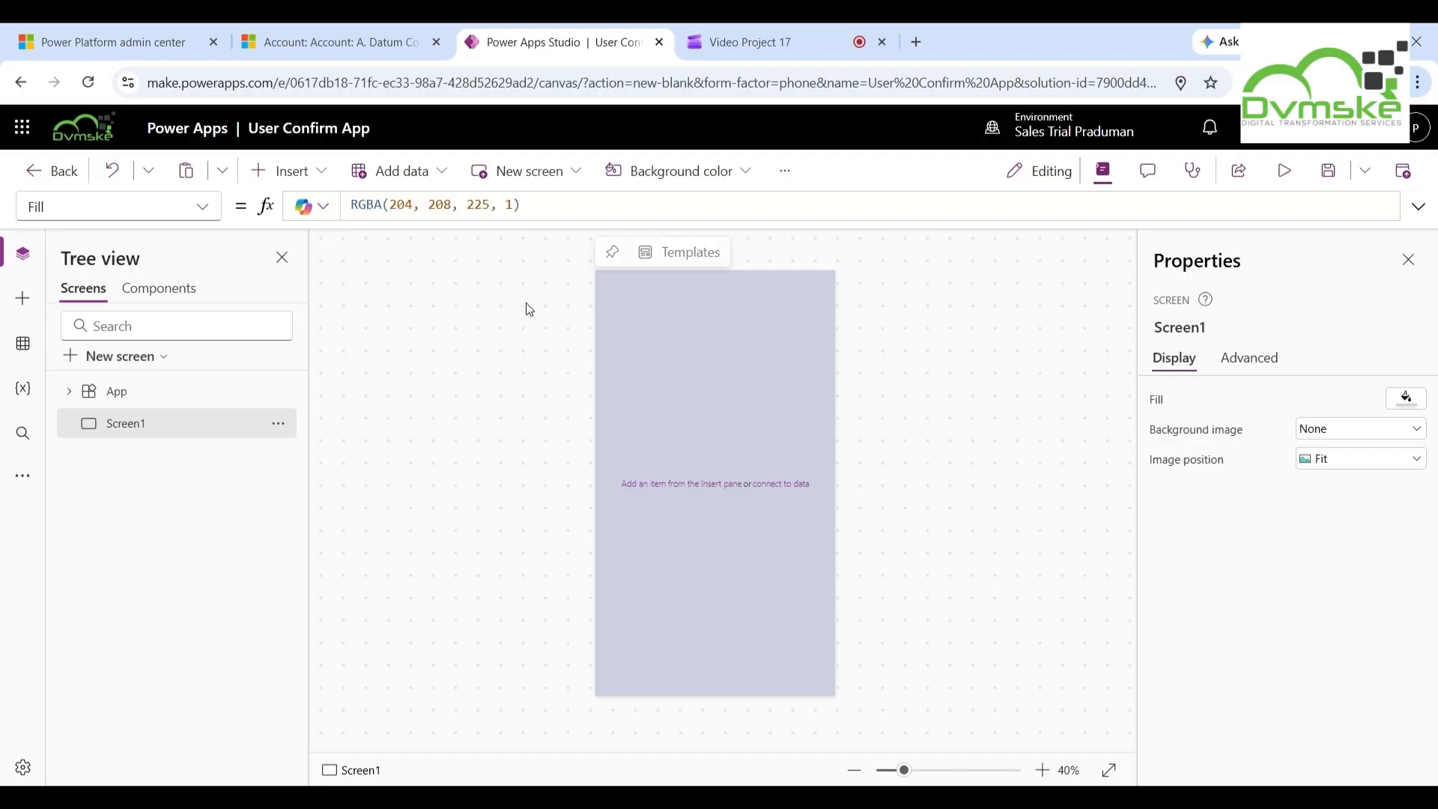
# Insert an Add icon on Screen1 and place it in the app screen's upper-right corner, at about X 542, Y 30.
pyautogui.click(324, 175)
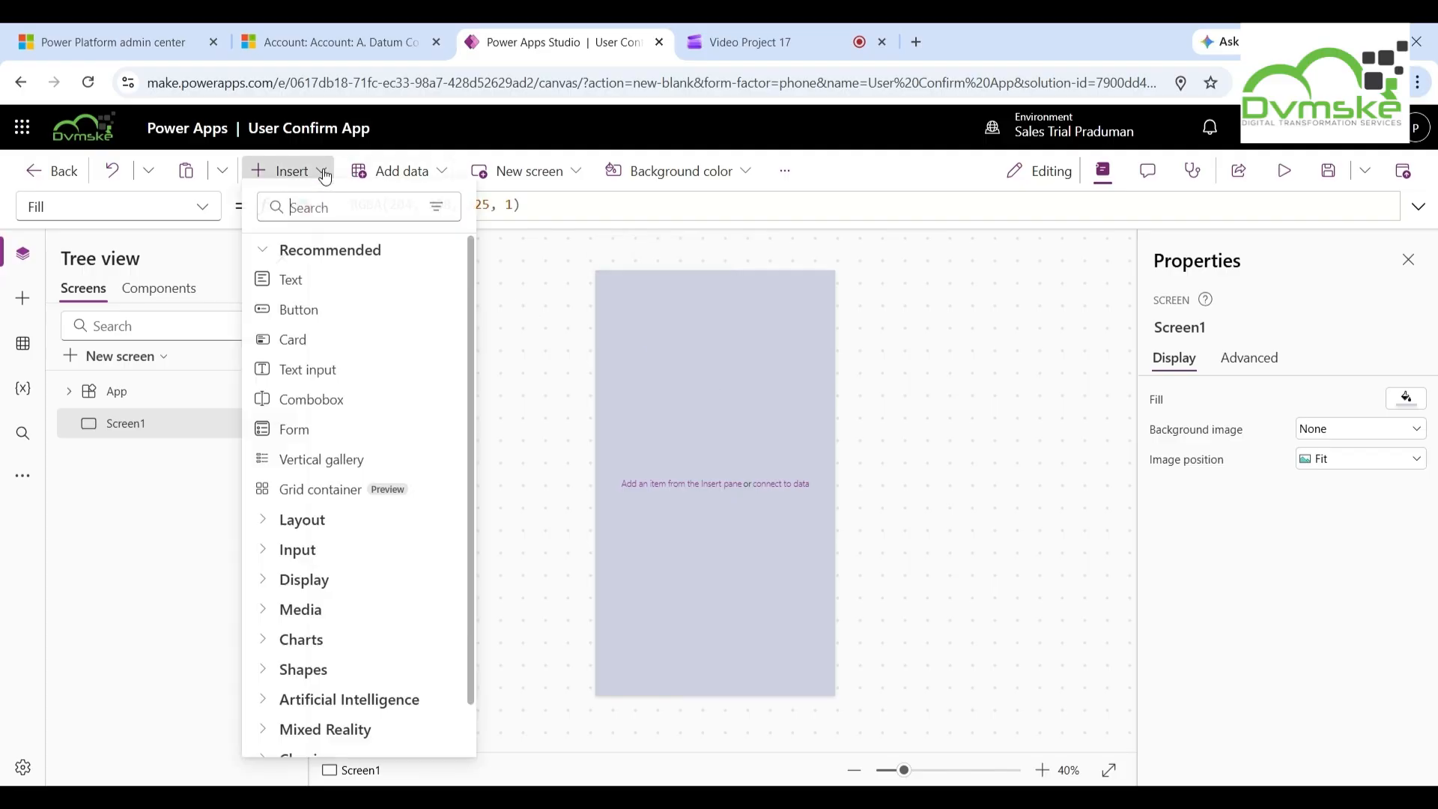
pyautogui.write('Add')
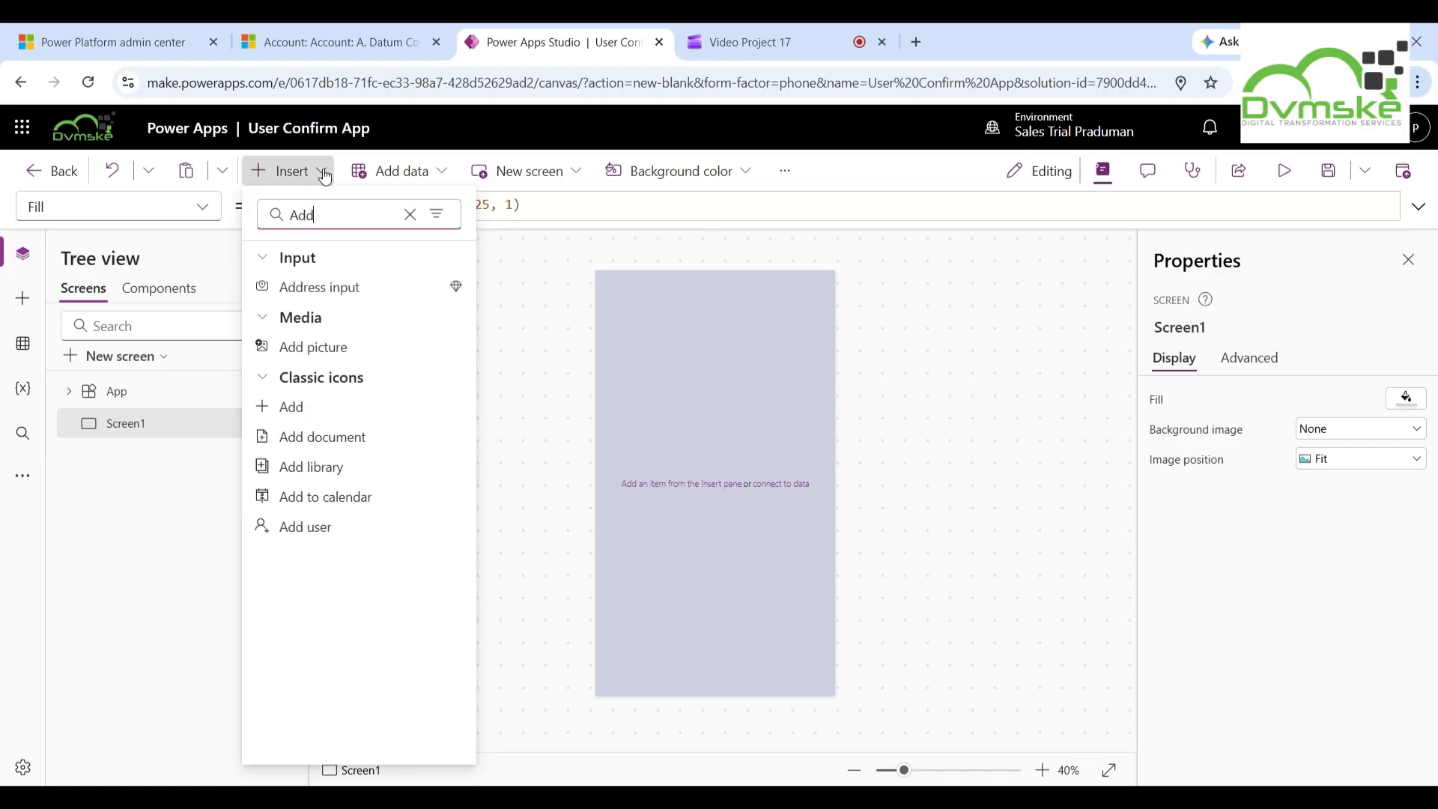
pyautogui.click(291, 408)
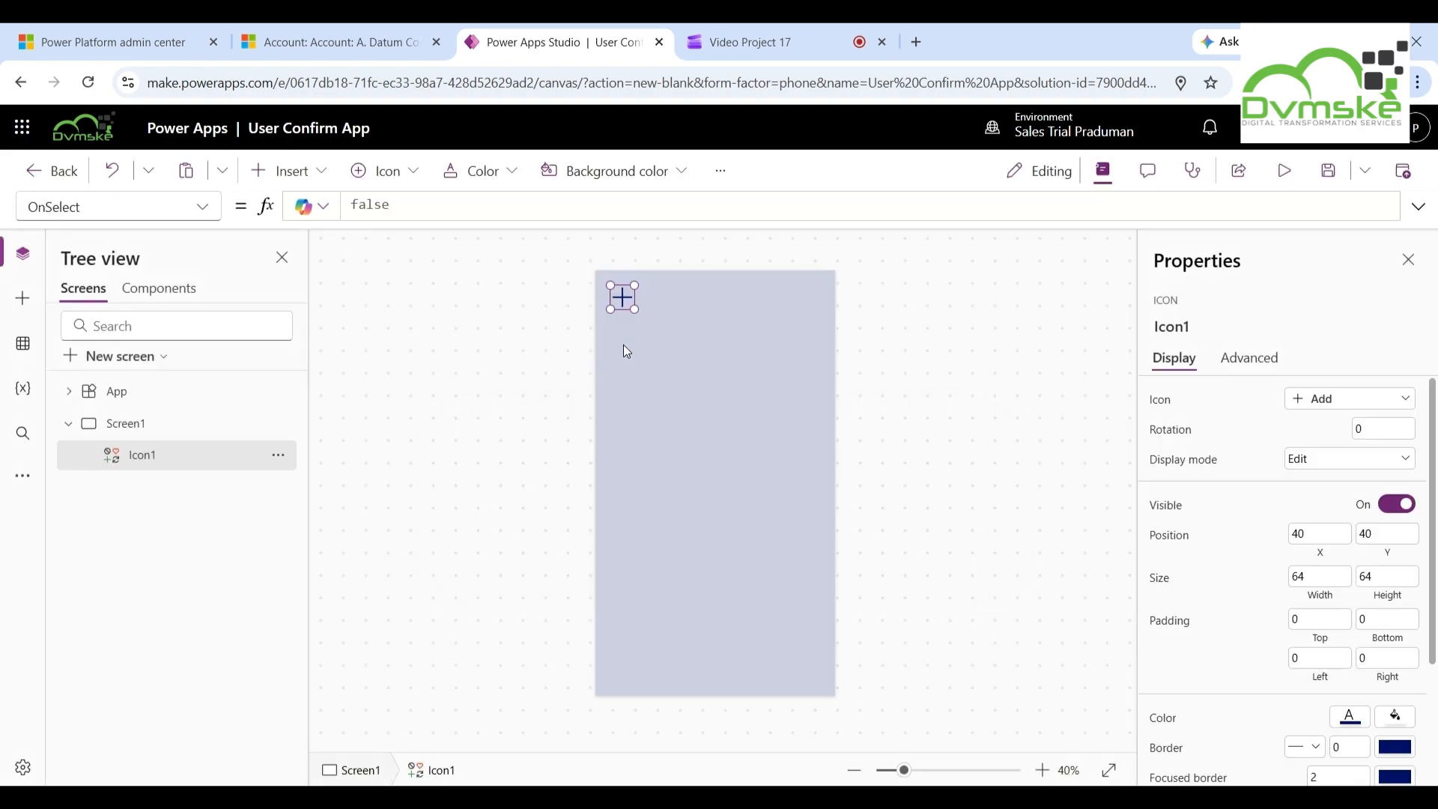
pyautogui.moveTo(621, 291); pyautogui.dragTo(813, 287)
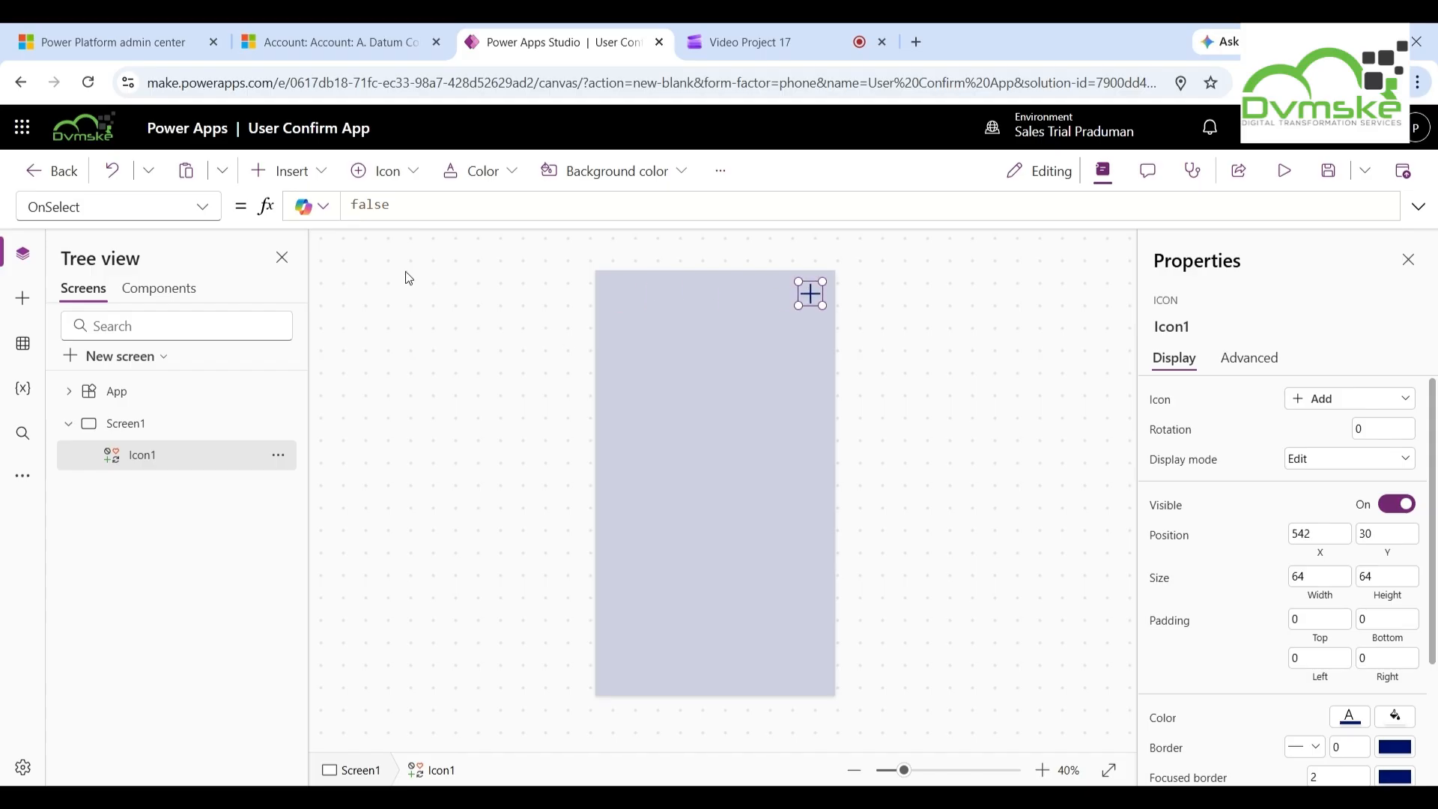
# Insert a Rectangle below the plus icon, about 560 wide and 332 high, at about X 46, Y 202.
pyautogui.click(323, 174)
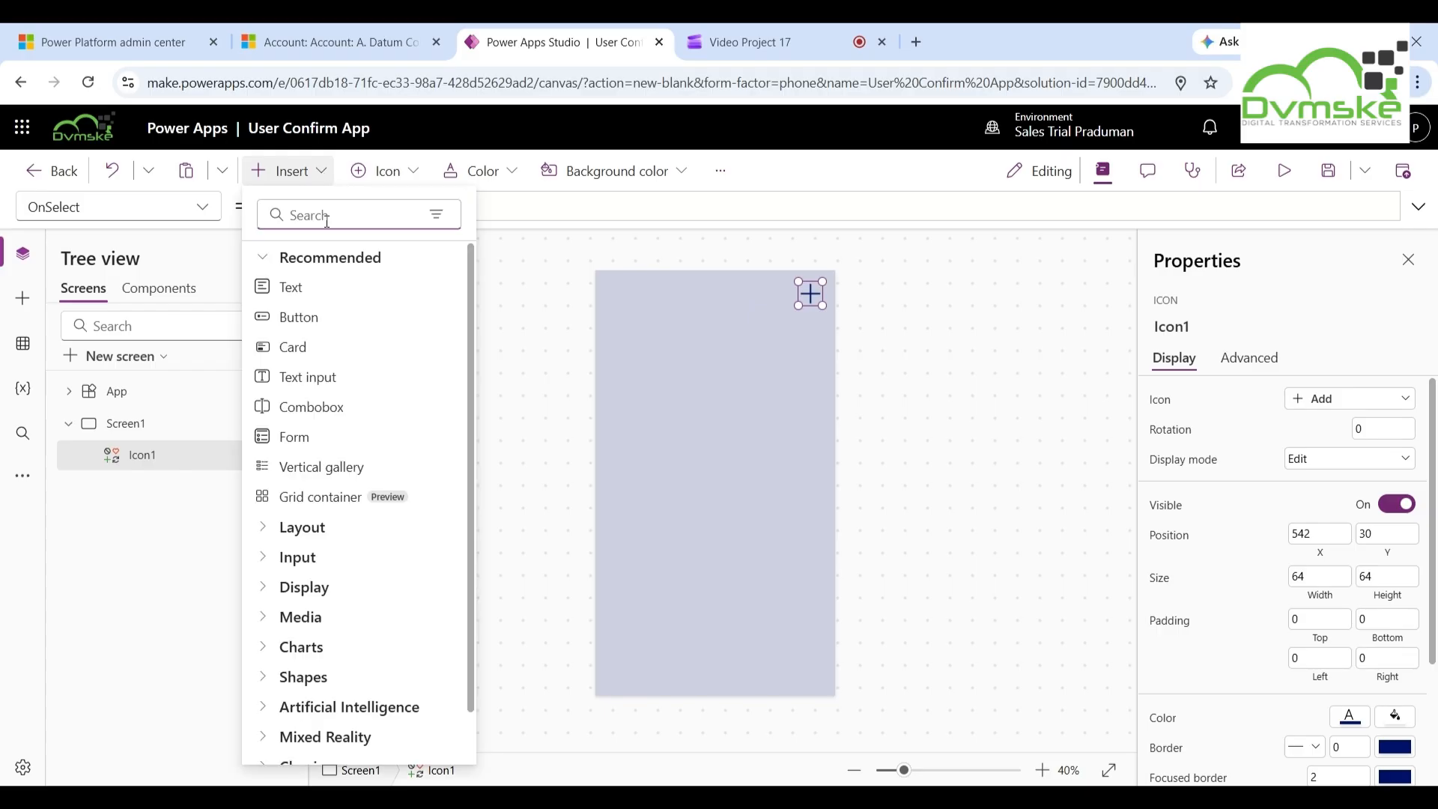
pyautogui.write('recy')
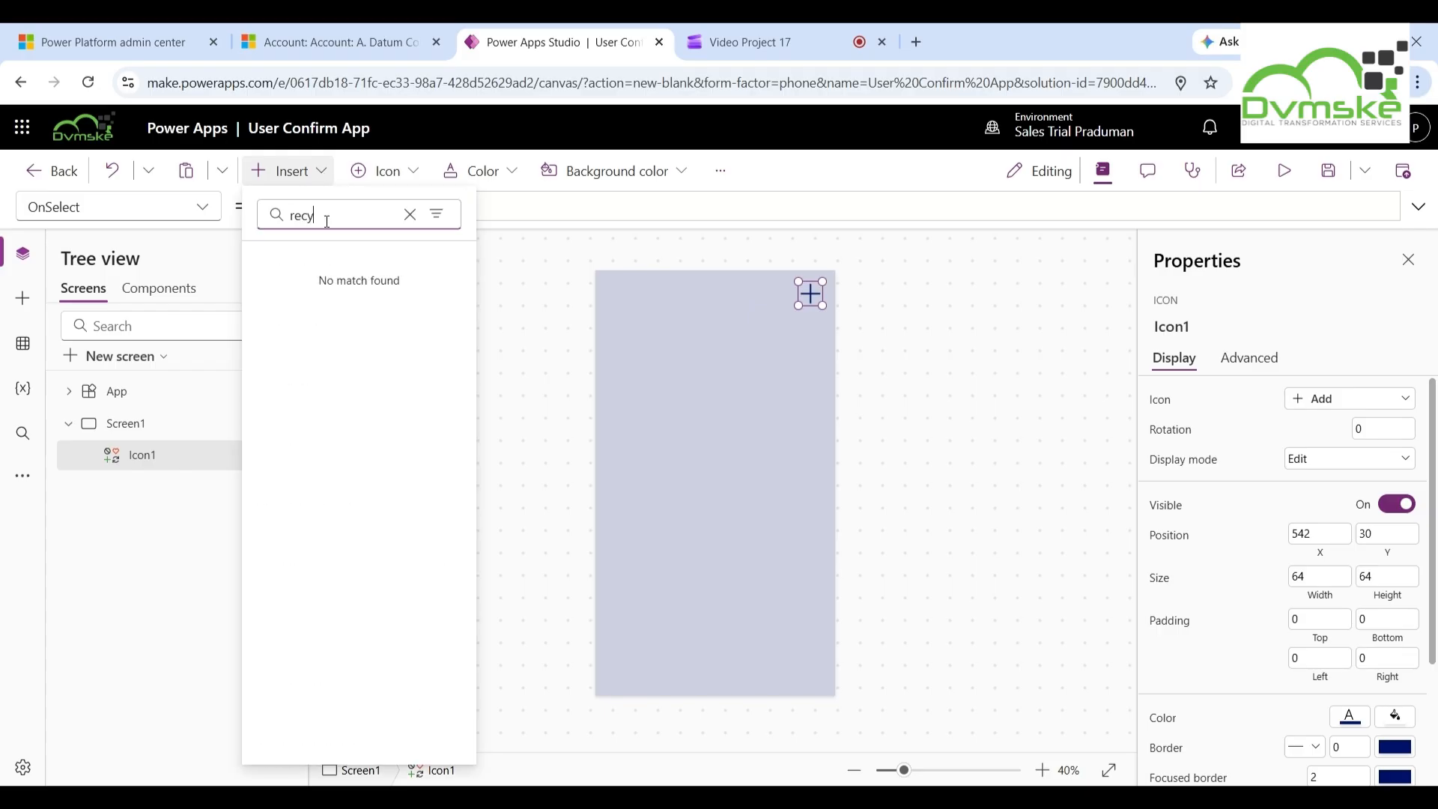
pyautogui.press('BackSpace')
pyautogui.write('t')
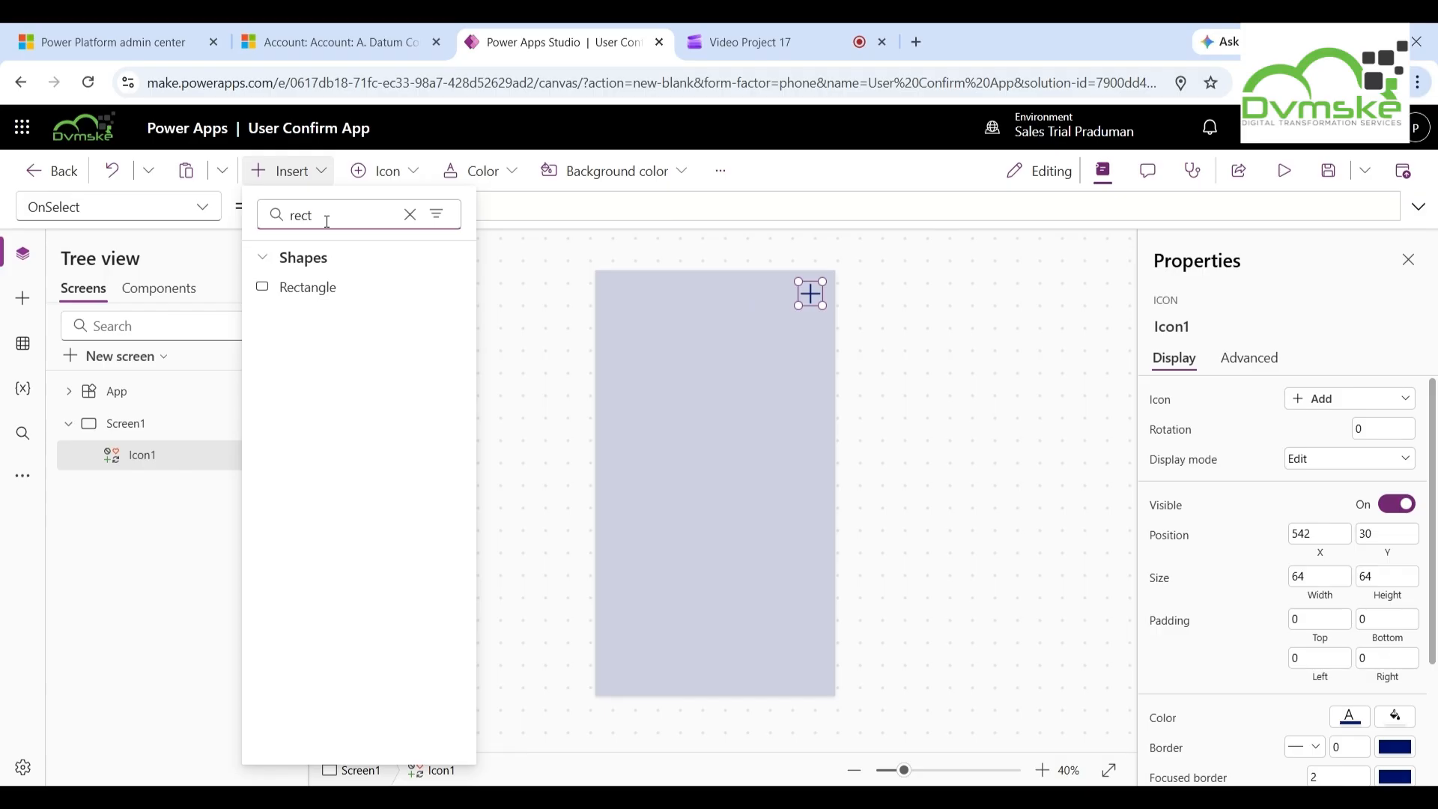
pyautogui.click(331, 291)
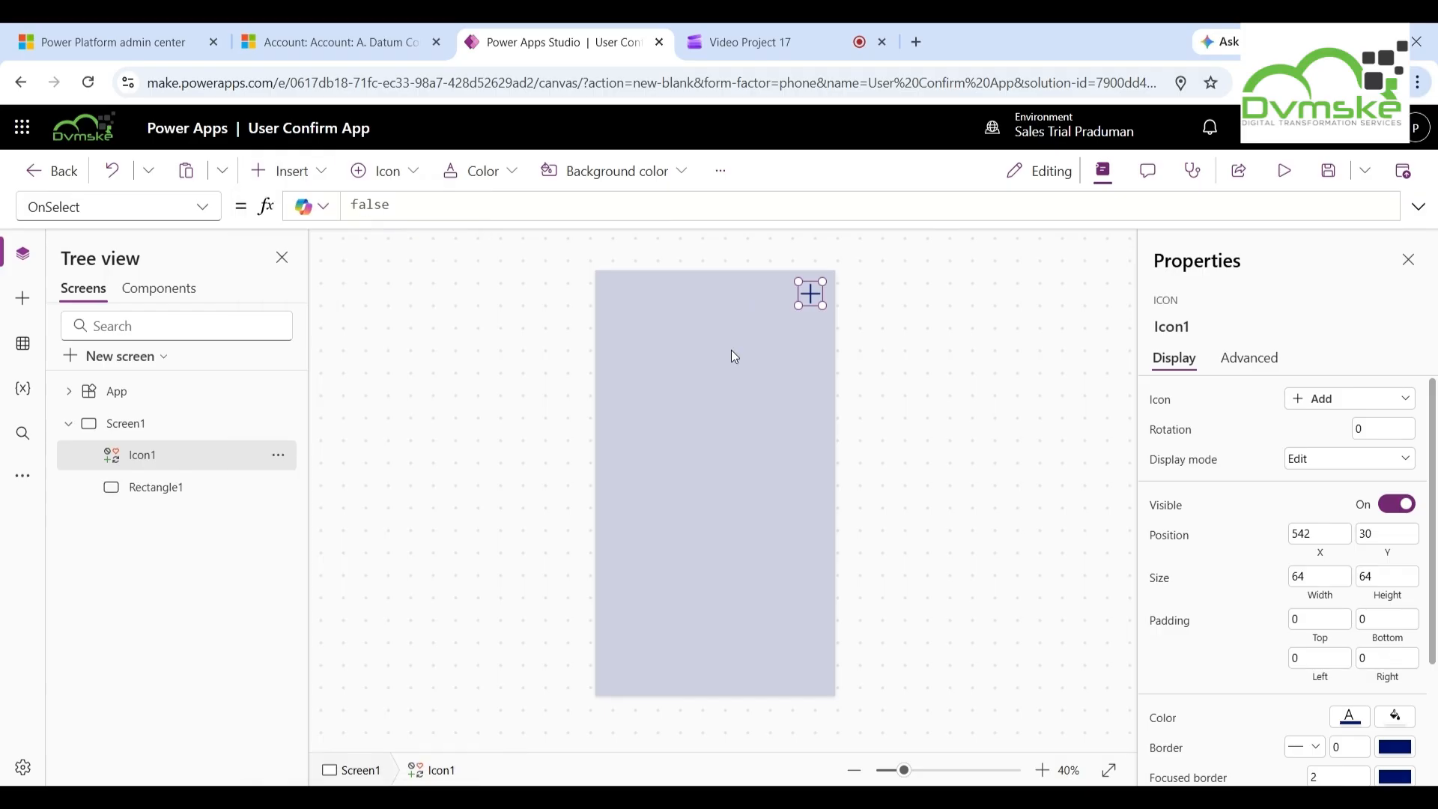
pyautogui.moveTo(634, 294); pyautogui.dragTo(822, 471)
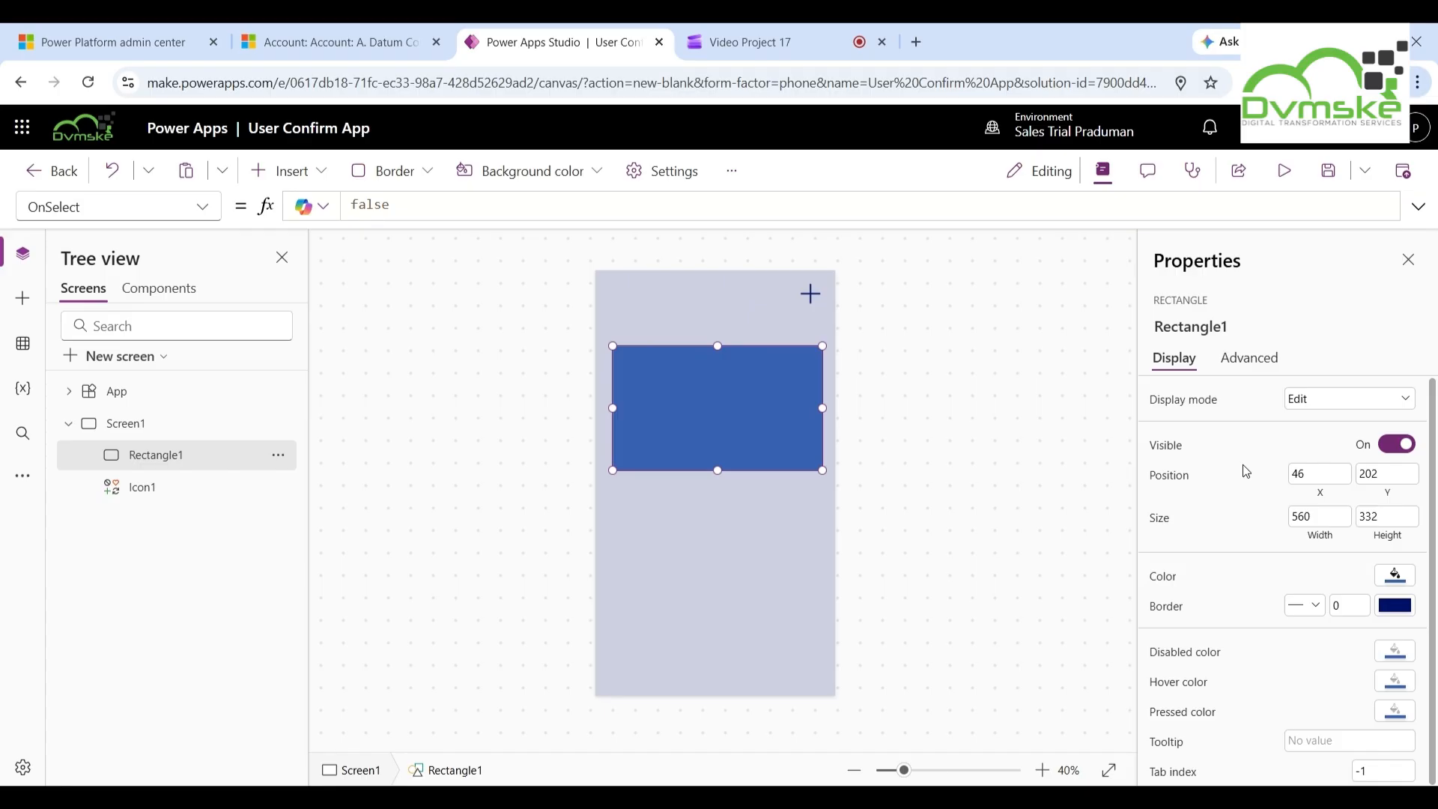
# Change the rectangle's fill to the light blue theme color.
pyautogui.click(1395, 575)
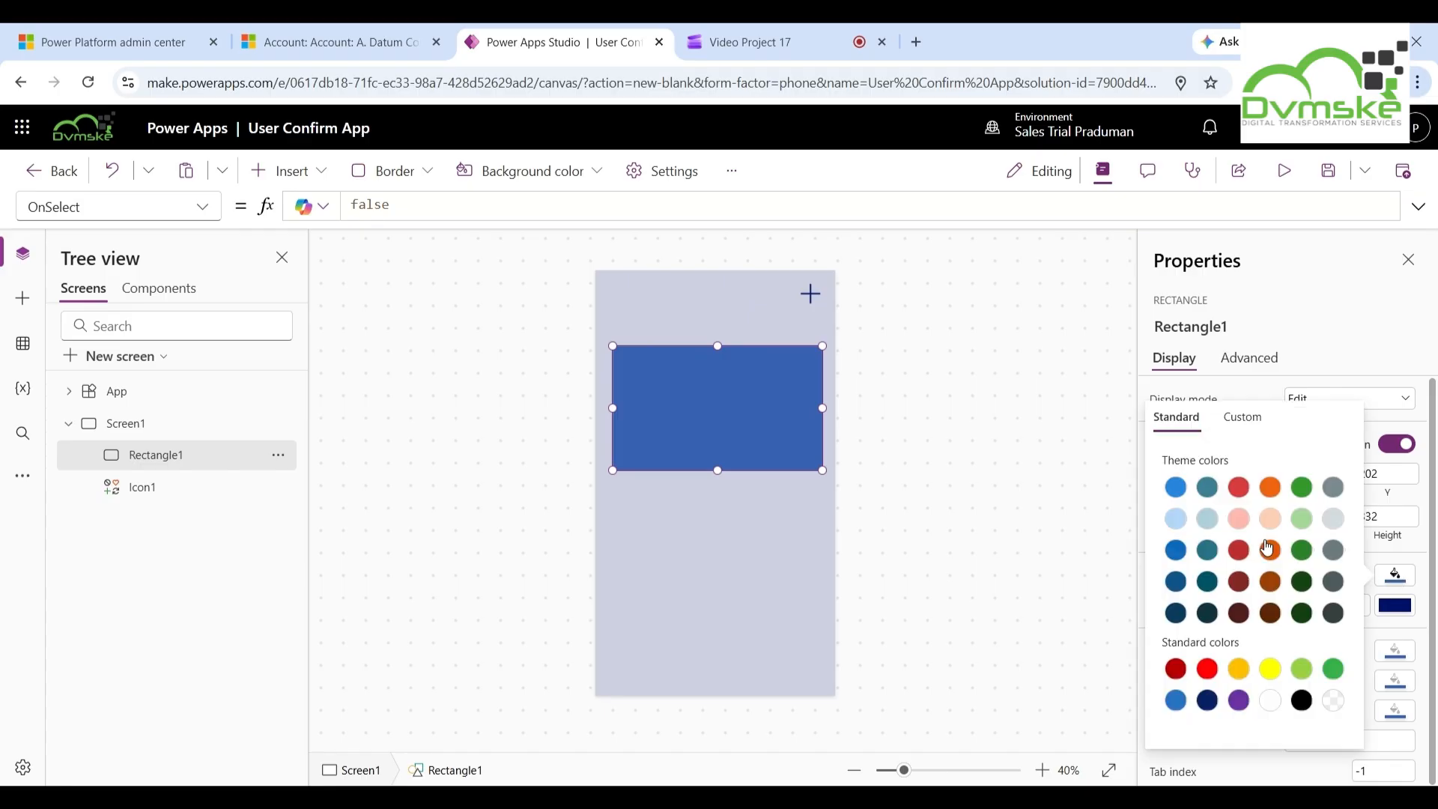
pyautogui.click(1176, 520)
pyautogui.click(893, 443)
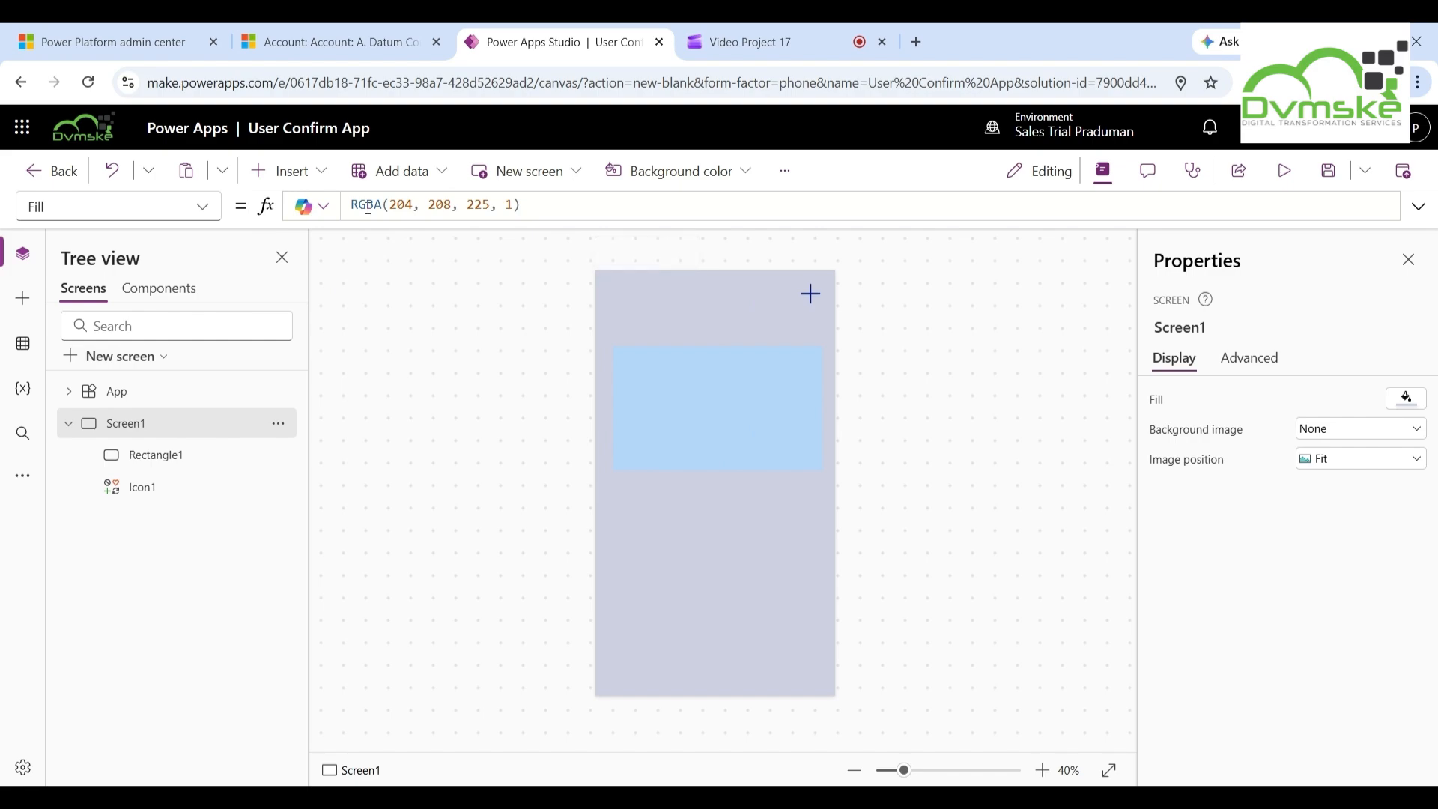
# Insert a Text control in the upper part of the rectangle, about 510 wide and 95 high.
pyautogui.click(322, 172)
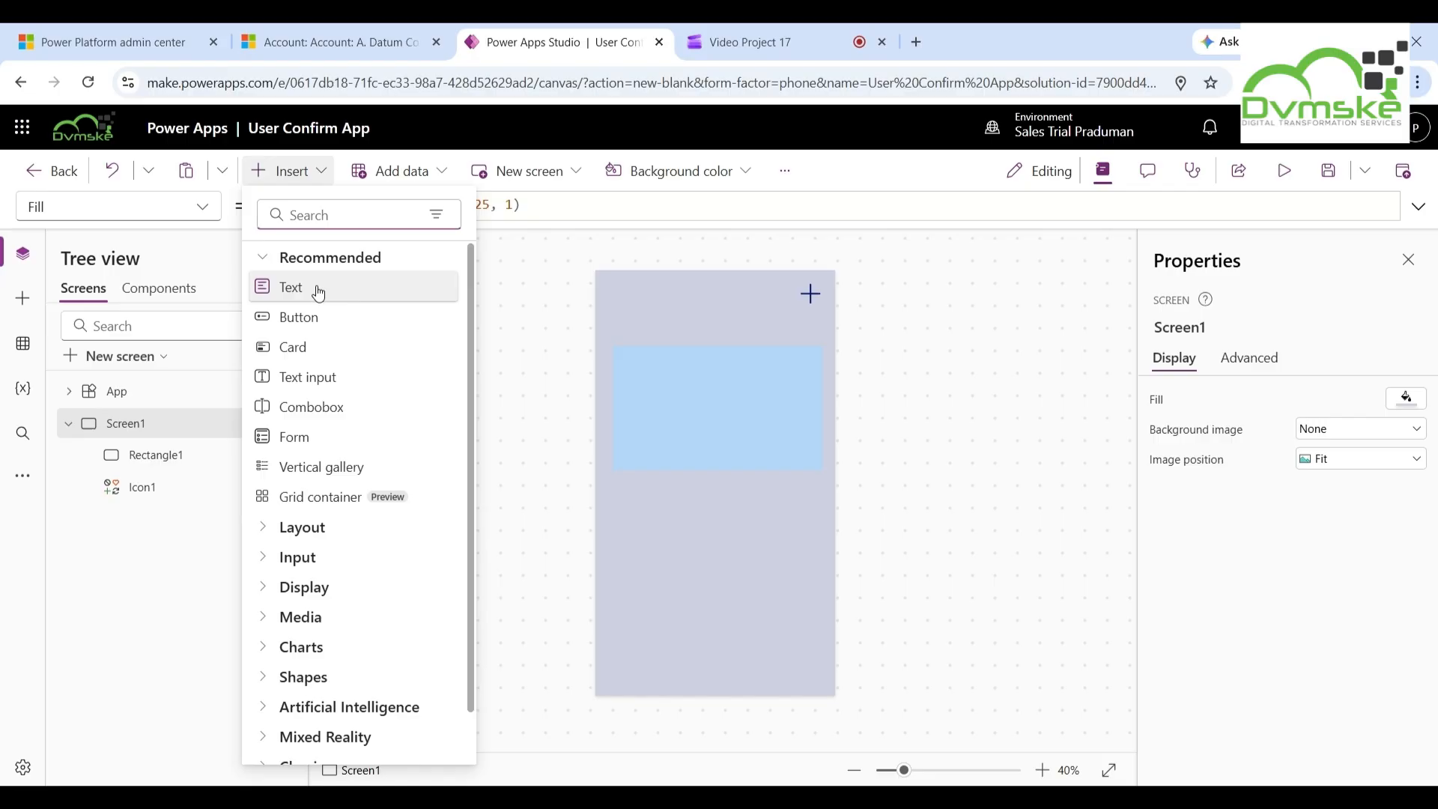
pyautogui.click(318, 289)
pyautogui.moveTo(656, 293); pyautogui.dragTo(738, 374)
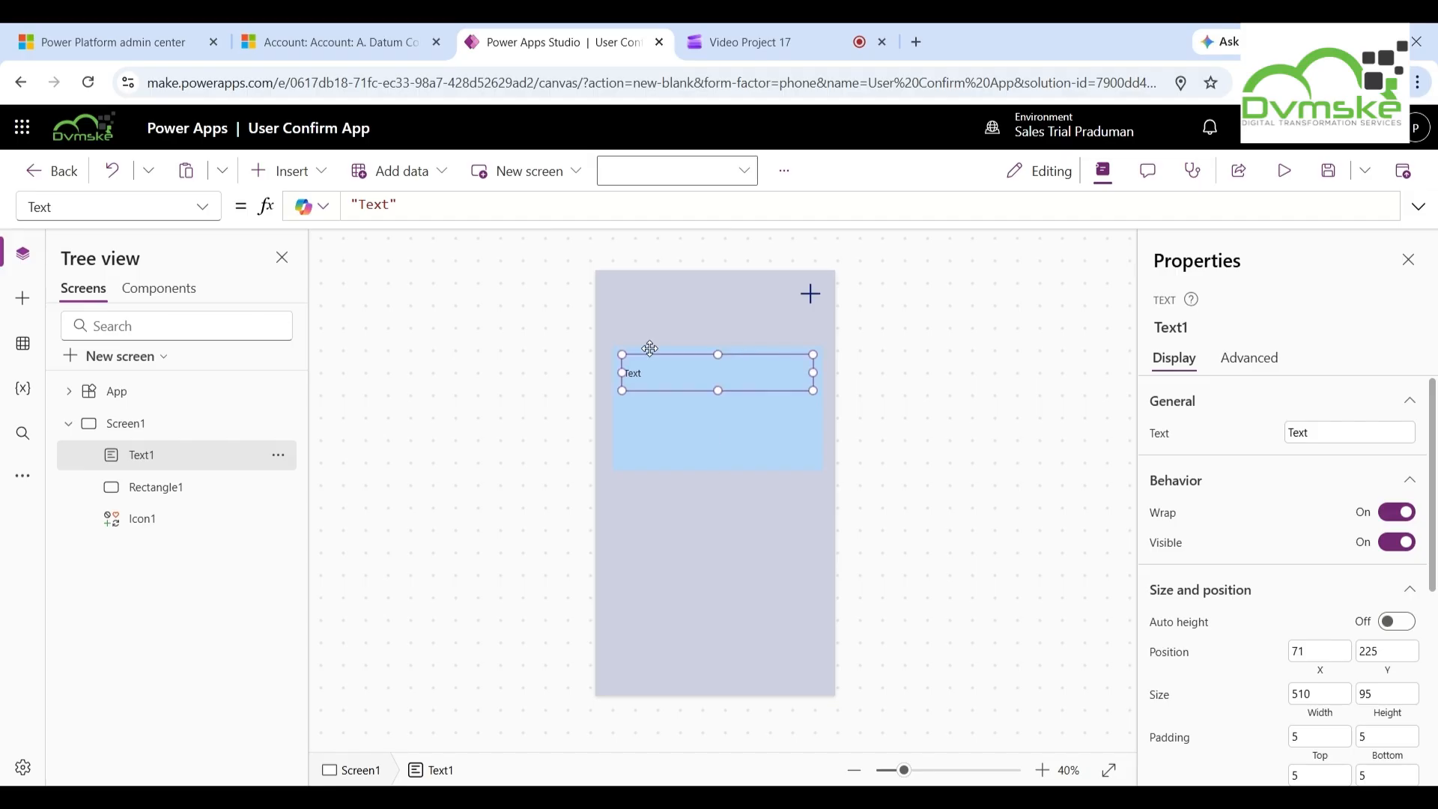
# Insert two buttons and place them side by side on the rectangle below the text.
pyautogui.click(314, 172)
pyautogui.click(308, 309)
pyautogui.click(319, 175)
pyautogui.click(323, 317)
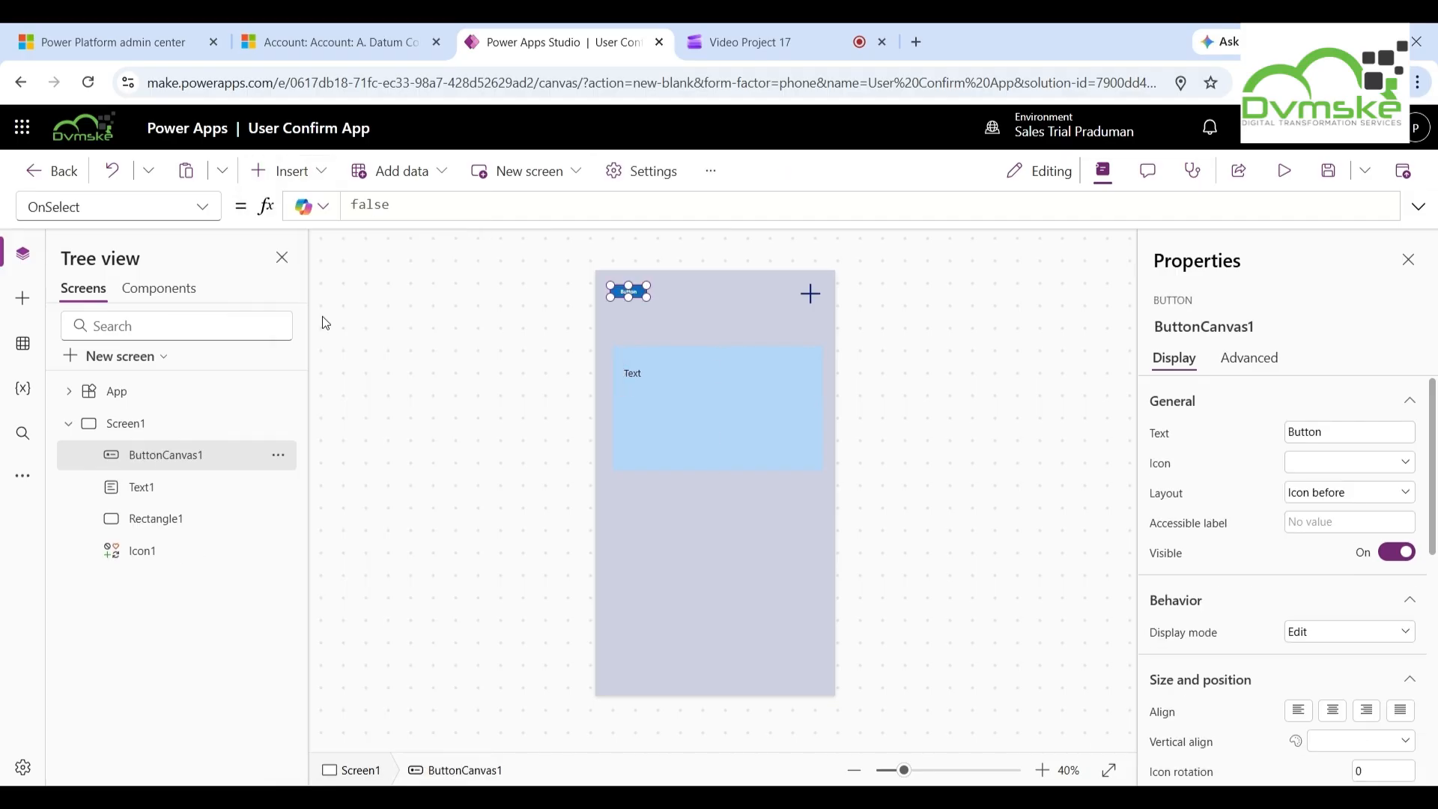
pyautogui.moveTo(629, 293); pyautogui.dragTo(642, 424)
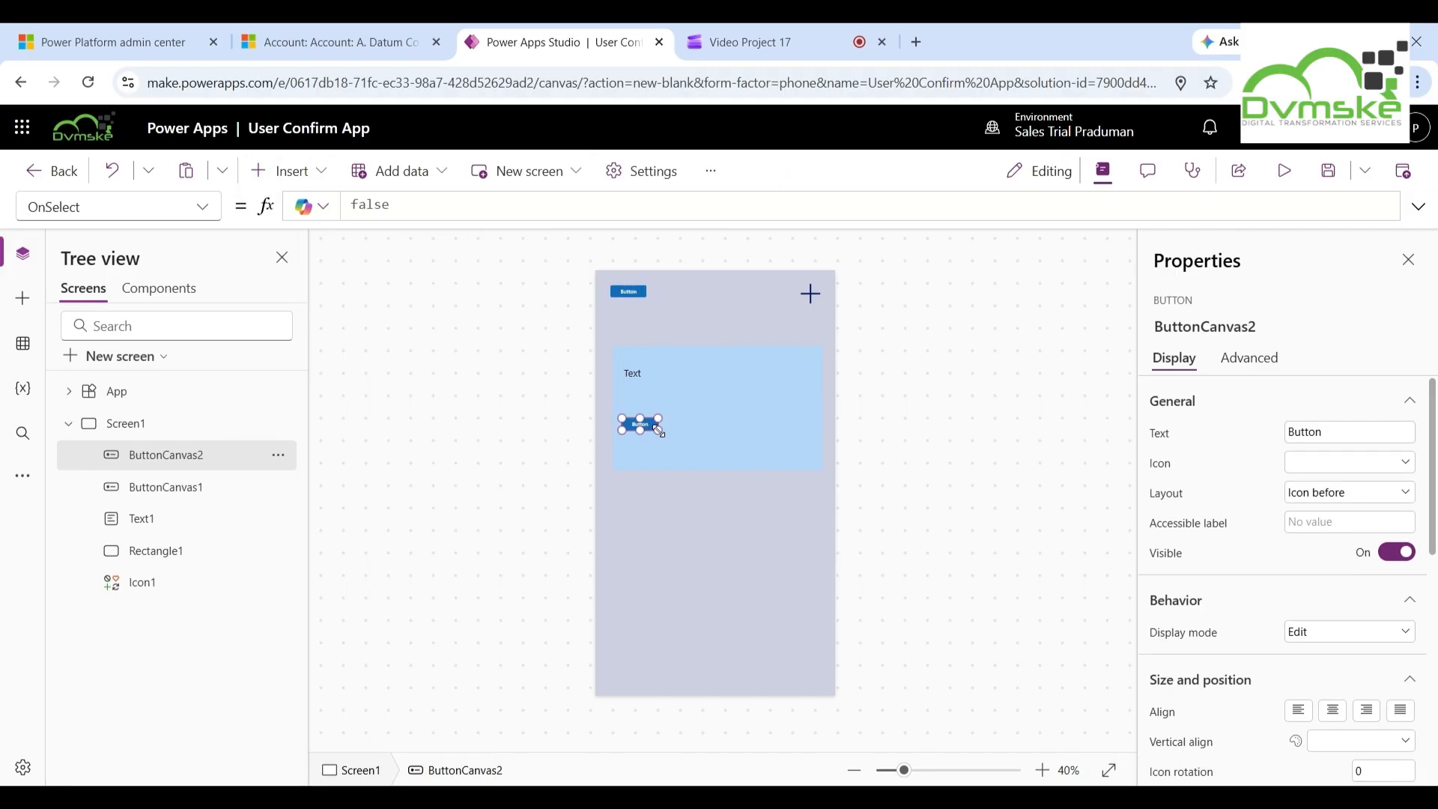
pyautogui.moveTo(629, 292); pyautogui.dragTo(747, 423)
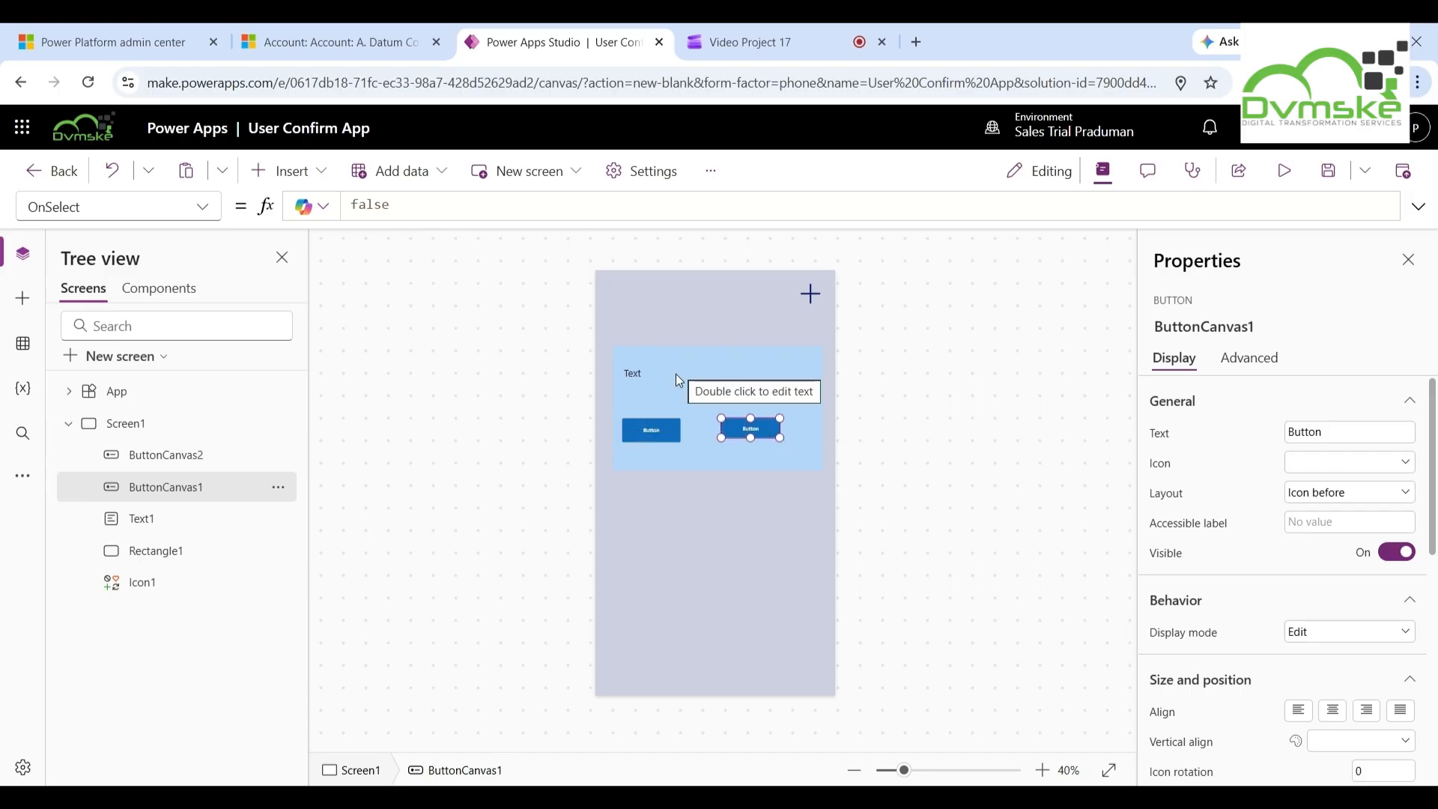
# Set the text control's content to "Are you sure you want to submit this record?".
pyautogui.click(676, 374)
pyautogui.click(1290, 433)
pyautogui.hotkey('ctrl', 'a')
pyautogui.press('BackSpace')
pyautogui.write('Are you sure you want to submit this record?')
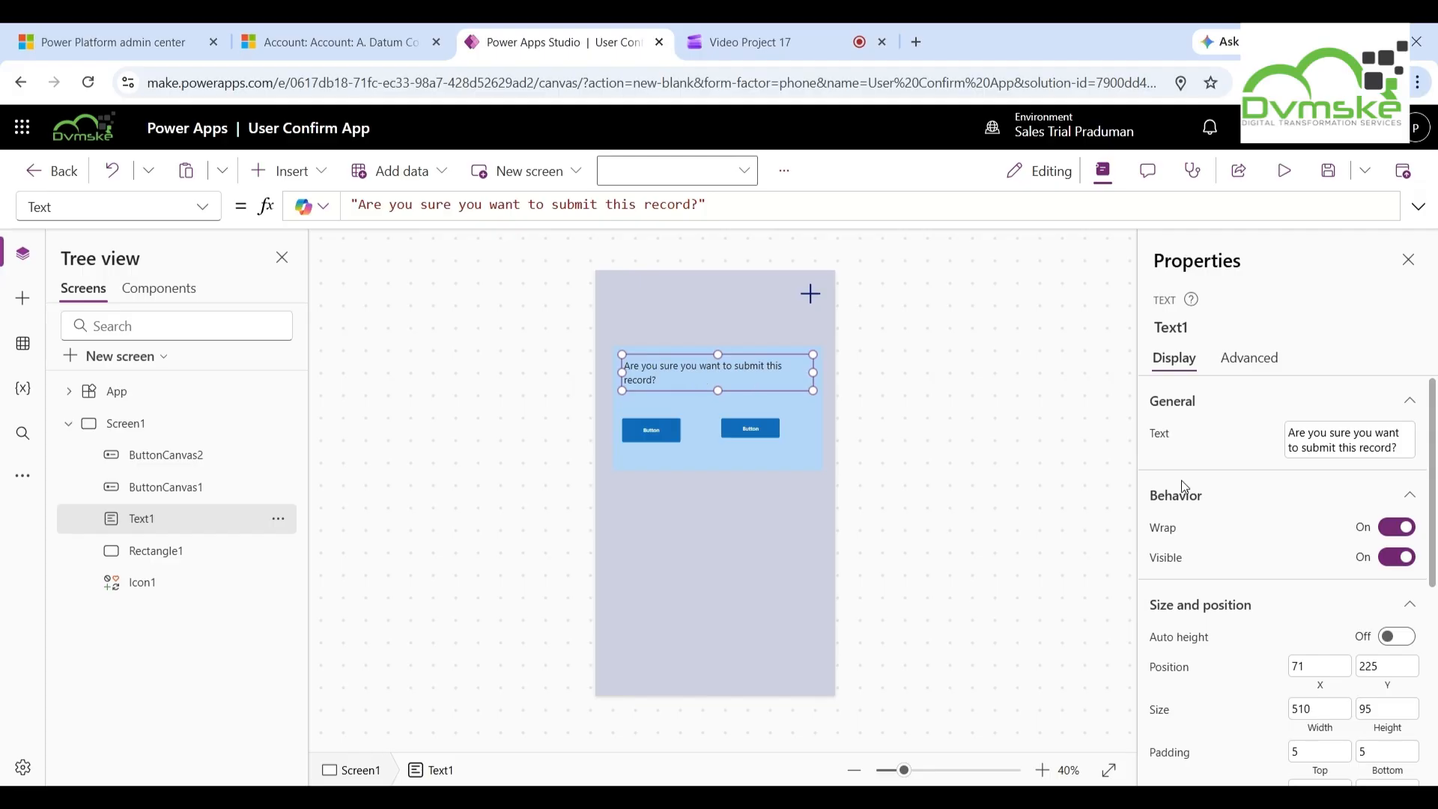
# Center the confirmation question horizontally and set its font weight to Bold.
pyautogui.scroll(-5, 1181, 480)
pyautogui.click(1334, 593)
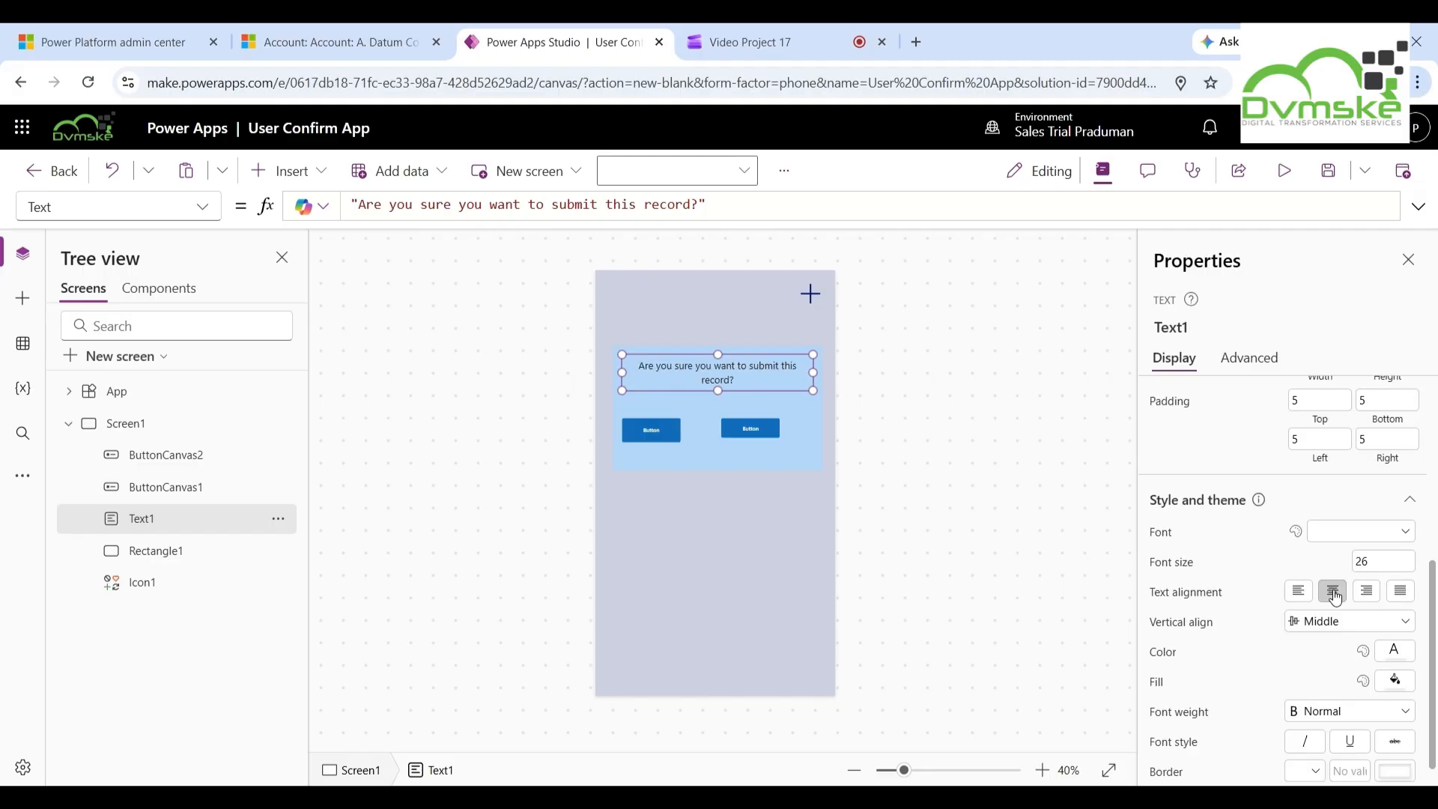
pyautogui.click(1390, 708)
pyautogui.click(1320, 619)
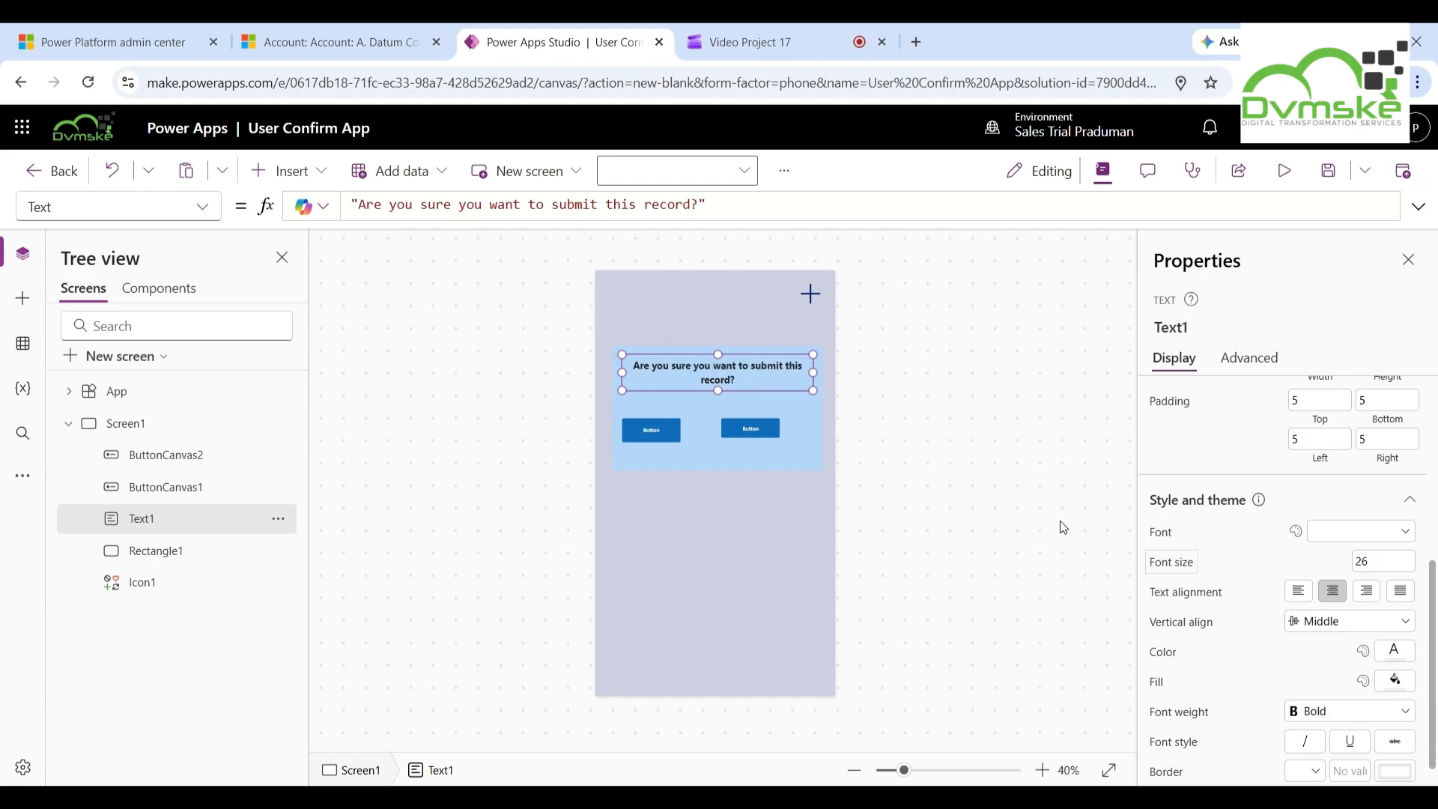
# Set the left button's text to "Yes".
pyautogui.click(657, 432)
pyautogui.scroll(-5, 1246, 463)
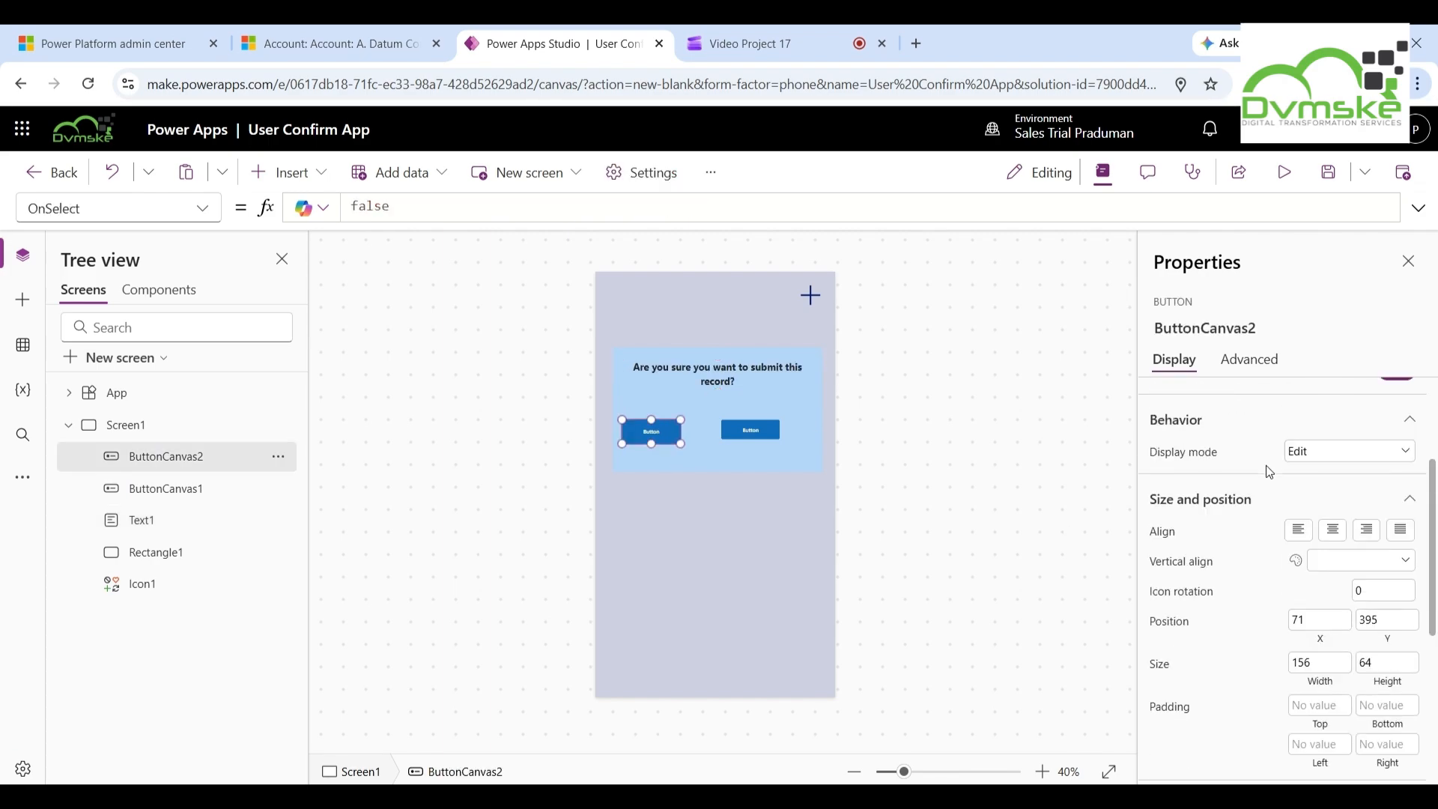
pyautogui.scroll(5, 1266, 465)
pyautogui.doubleClick(1312, 434)
pyautogui.press('BackSpace')
pyautogui.write('Yes')
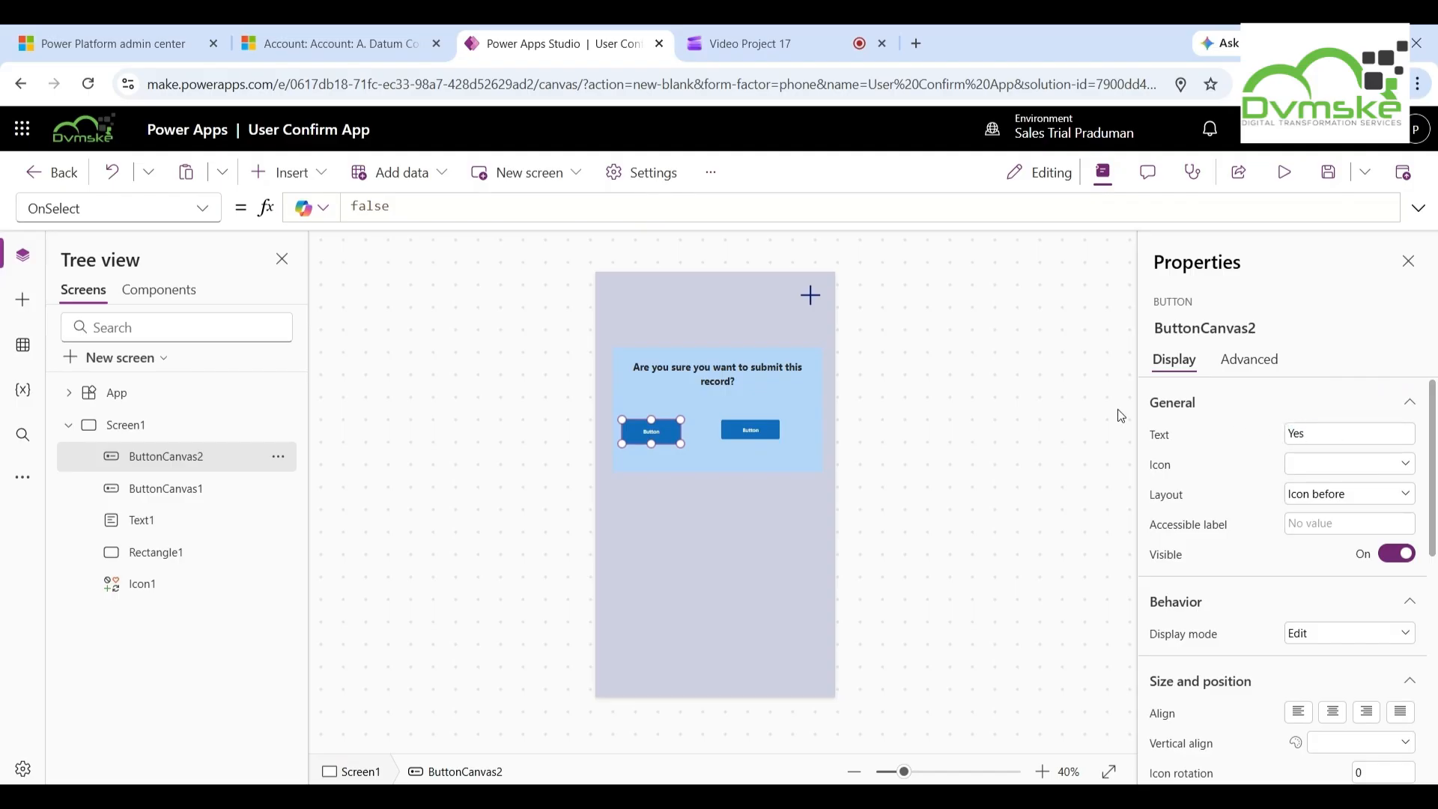
# Set the right button's text to "No".
pyautogui.click(756, 430)
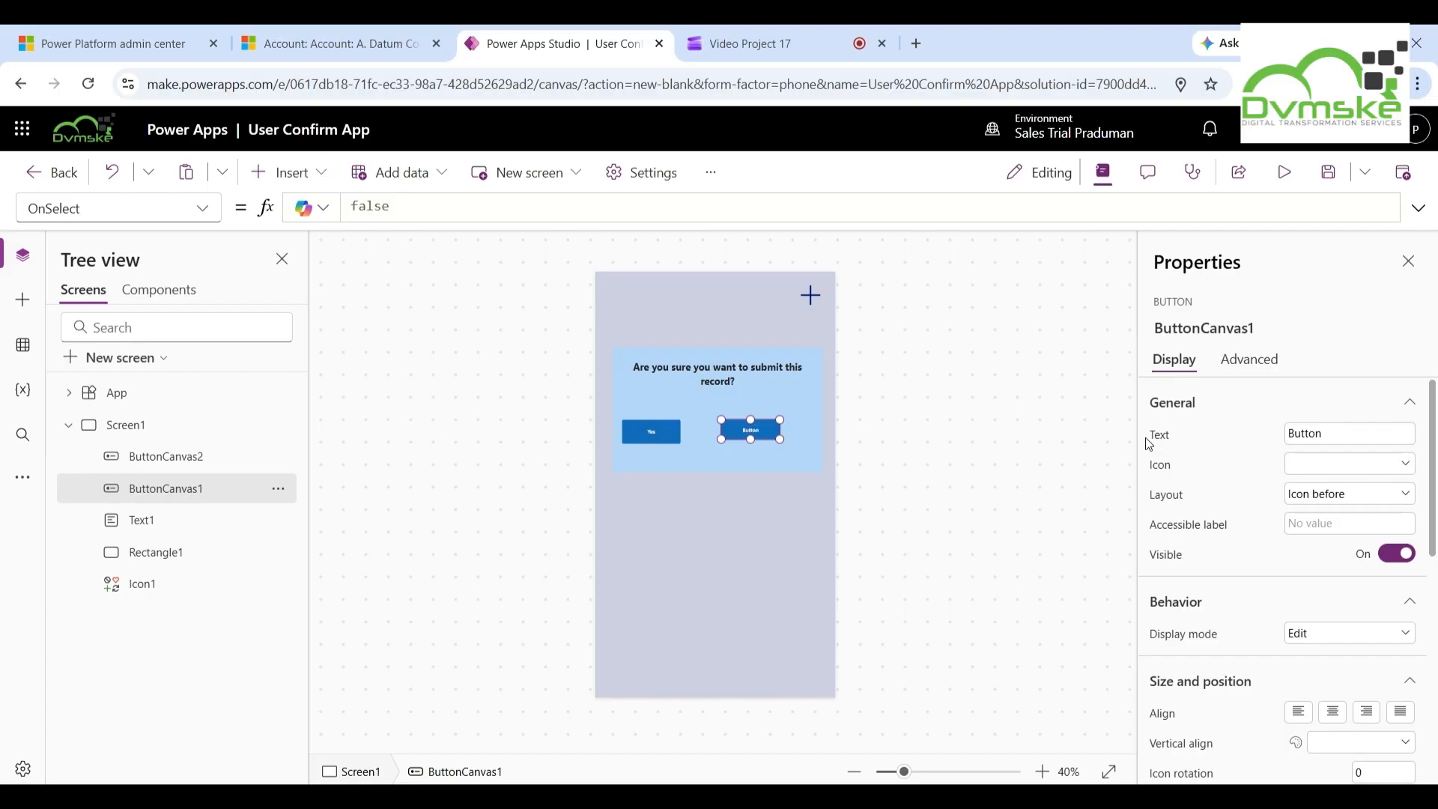
pyautogui.click(1334, 434)
pyautogui.moveTo(1334, 434); pyautogui.dragTo(1274, 438)
pyautogui.write('No')
# Enlarge the No and Yes buttons slightly so they are about the same size.
pyautogui.moveTo(780, 439); pyautogui.dragTo(790, 444)
pyautogui.click(674, 439)
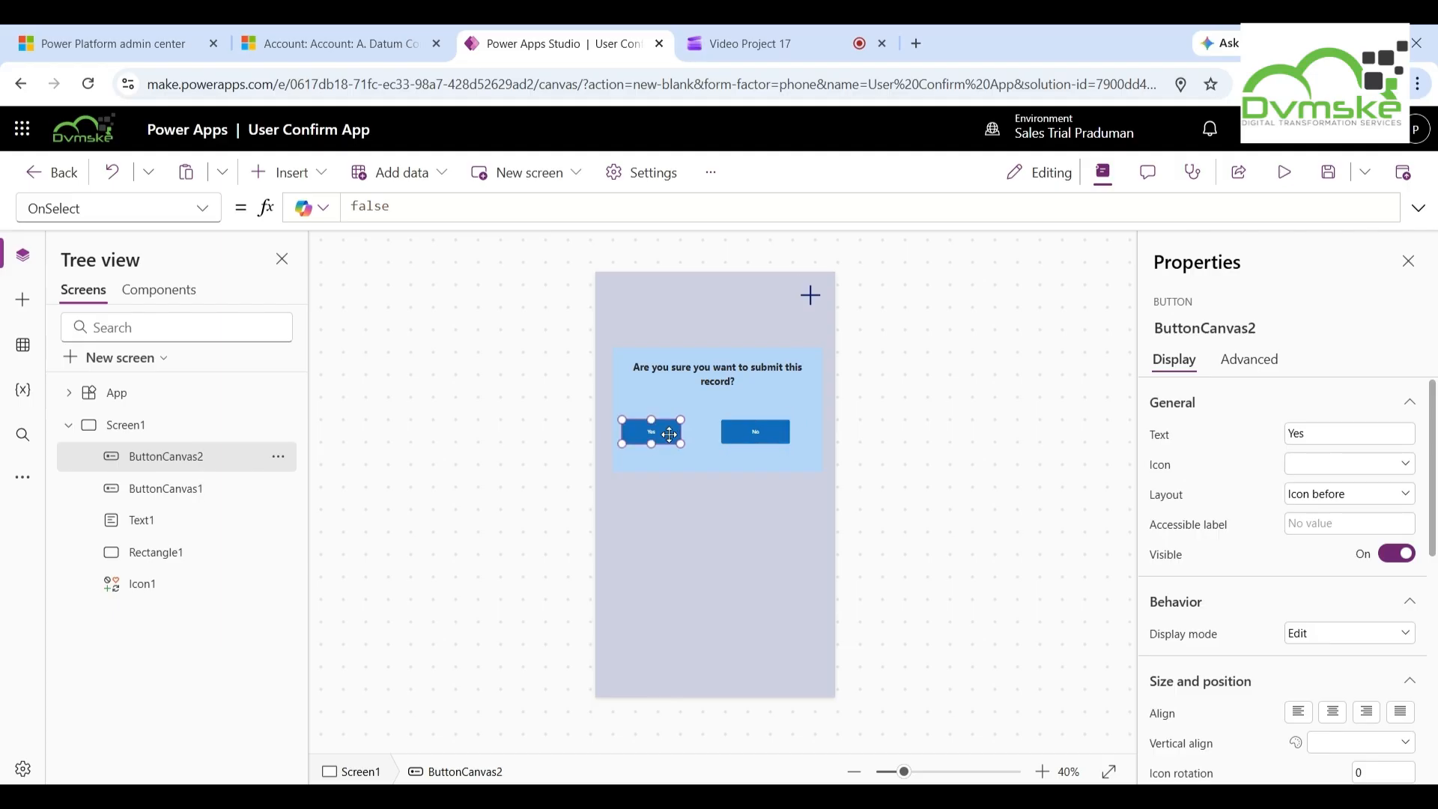
pyautogui.moveTo(680, 443); pyautogui.dragTo(688, 444)
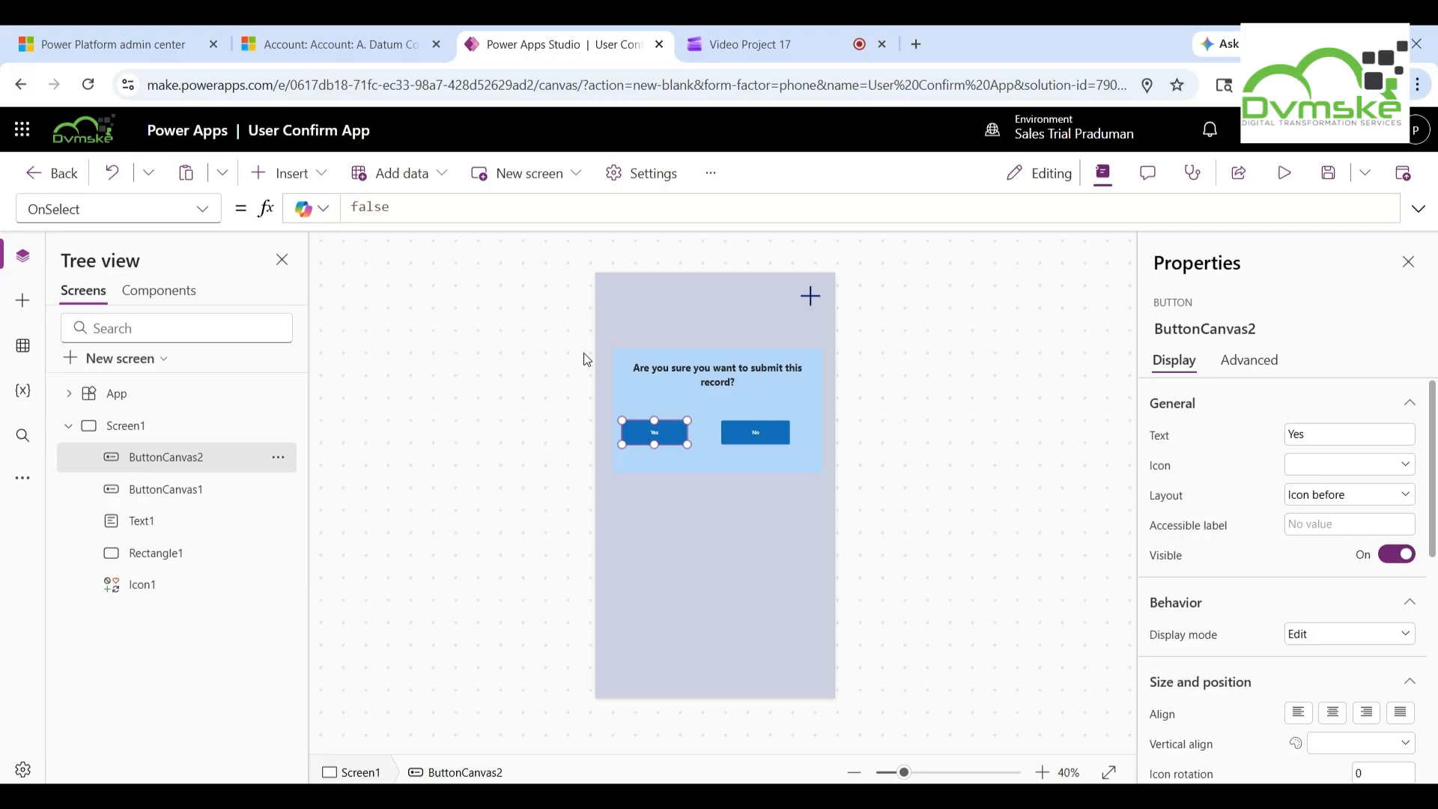
# Insert a Cancel (badge) icon in the rectangle's upper-right corner at about X 519, Y 202, and shift the question text down slightly.
pyautogui.click(308, 175)
pyautogui.write('cand')
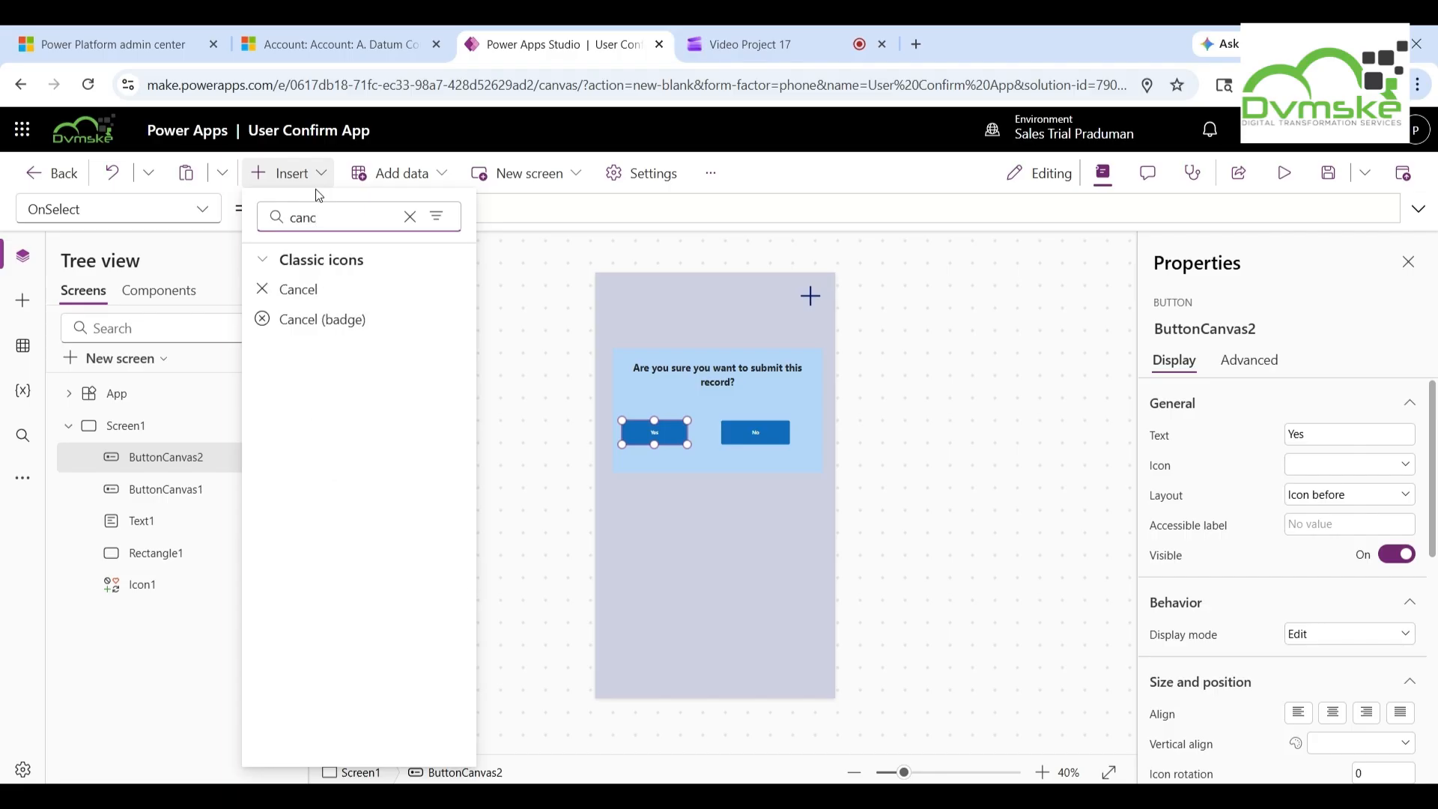
pyautogui.click(322, 319)
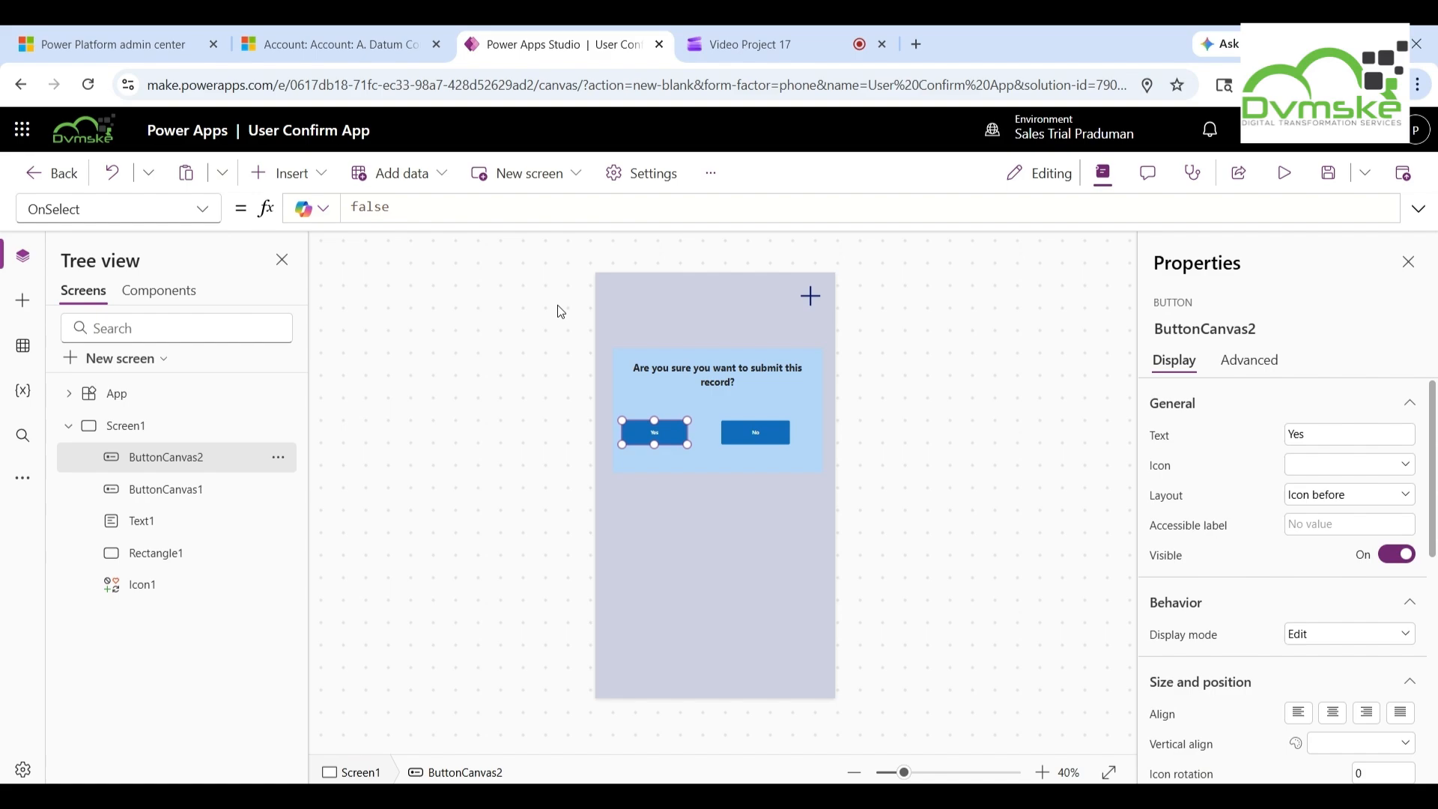
pyautogui.moveTo(614, 294); pyautogui.dragTo(813, 348)
pyautogui.moveTo(725, 367); pyautogui.dragTo(721, 379)
pyautogui.moveTo(803, 351); pyautogui.dragTo(803, 362)
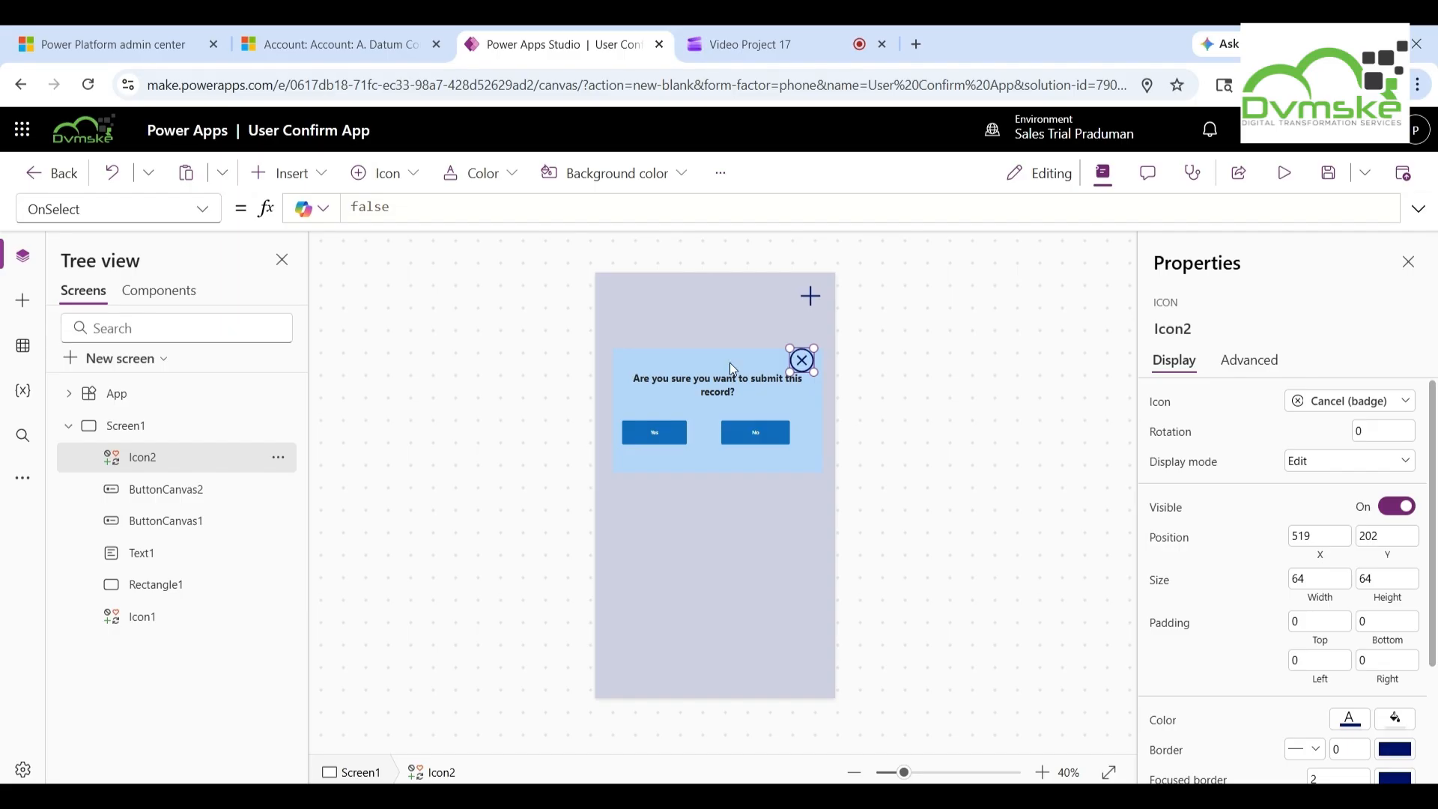
# Group the cancel icon, both buttons, the question text and the rectangle, leaving out the plus icon.
pyautogui.keyDown('ctrl'); pyautogui.click(156, 589); pyautogui.keyUp('ctrl')
pyautogui.keyDown('ctrl'); pyautogui.click(153, 555); pyautogui.keyUp('ctrl')
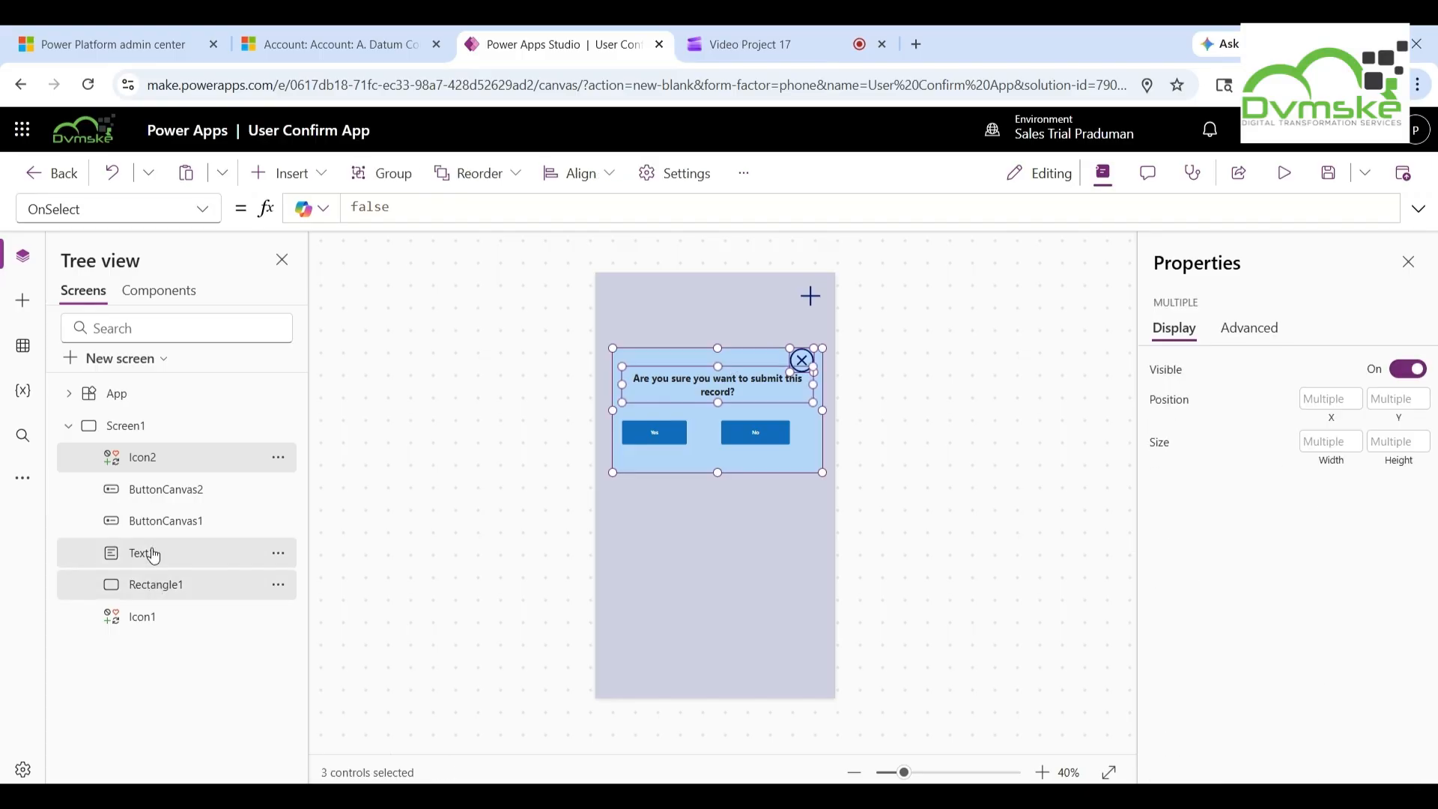
pyautogui.keyDown('ctrl'); pyautogui.click(165, 523); pyautogui.keyUp('ctrl')
pyautogui.keyDown('ctrl'); pyautogui.click(169, 502); pyautogui.keyUp('ctrl')
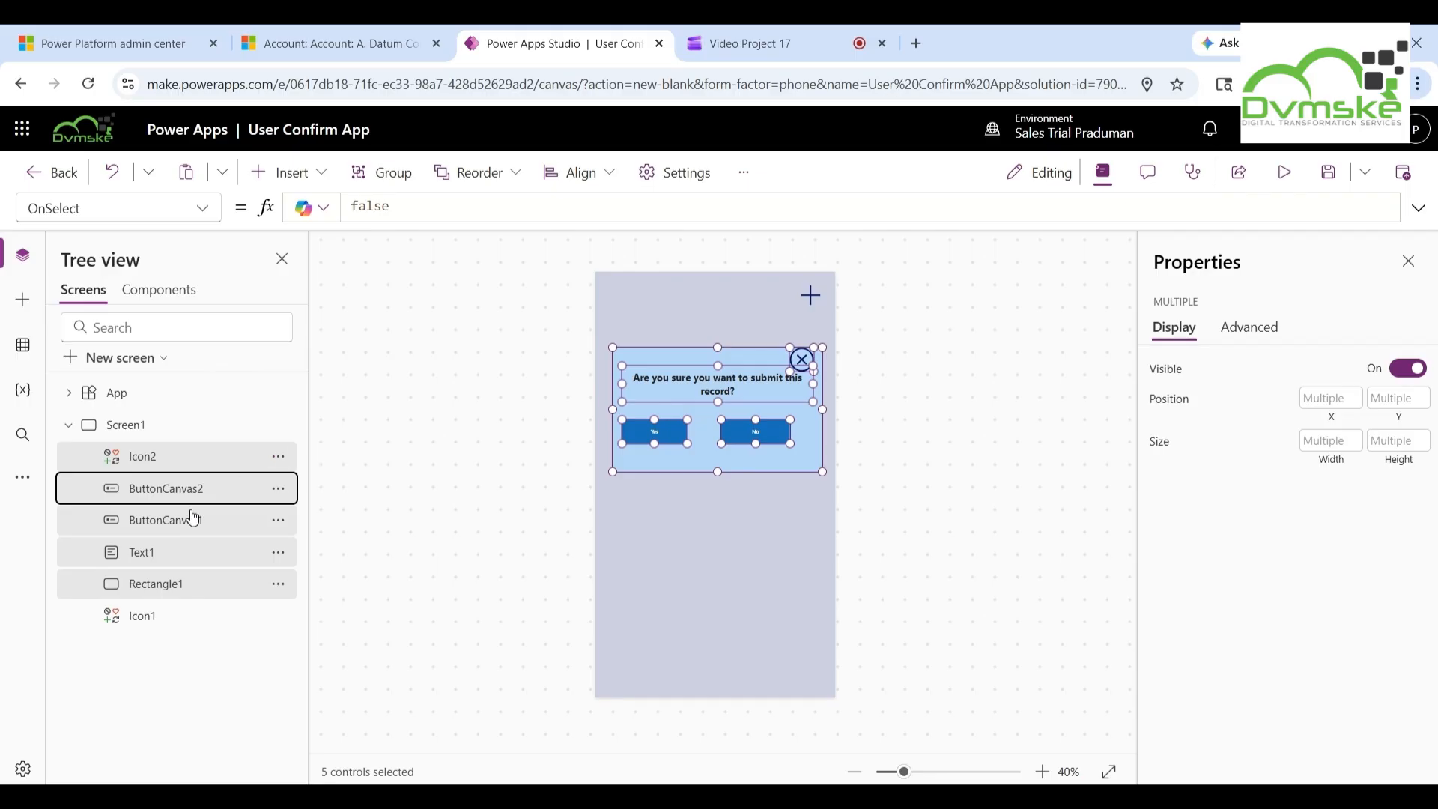
pyautogui.click(275, 459)
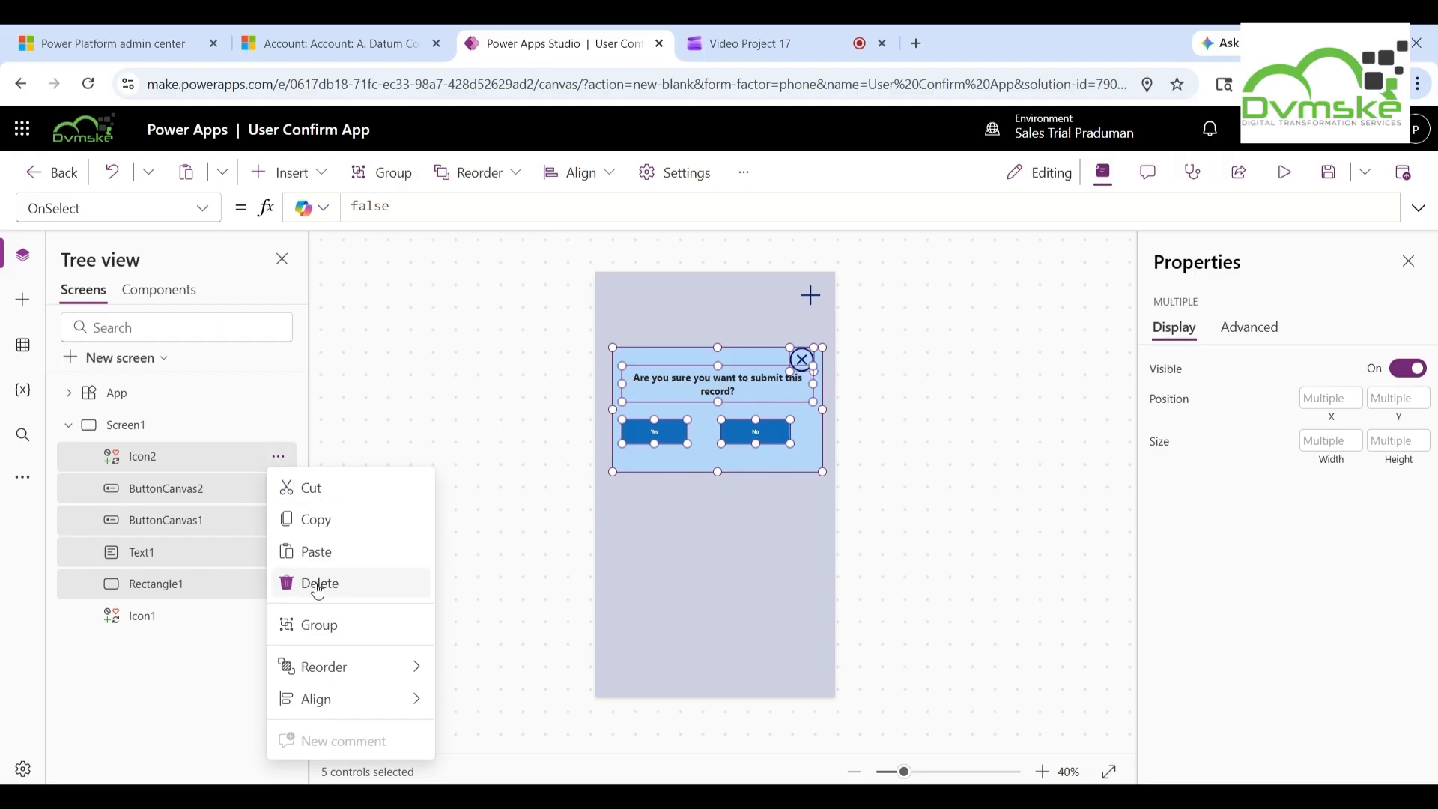
pyautogui.click(322, 626)
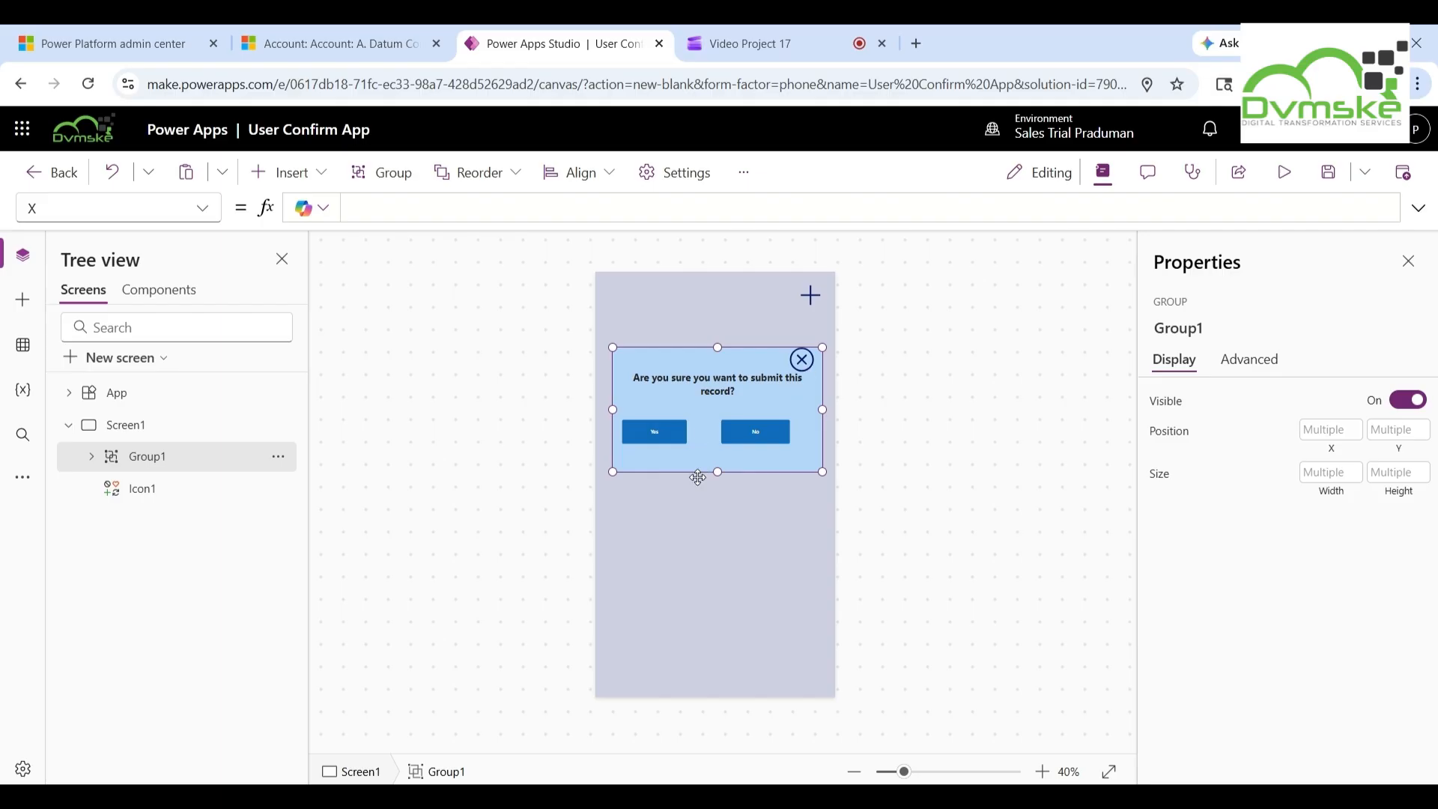
# Set the OnVisible formula of Screen1 to Set(varPopup, false).
pyautogui.click(200, 435)
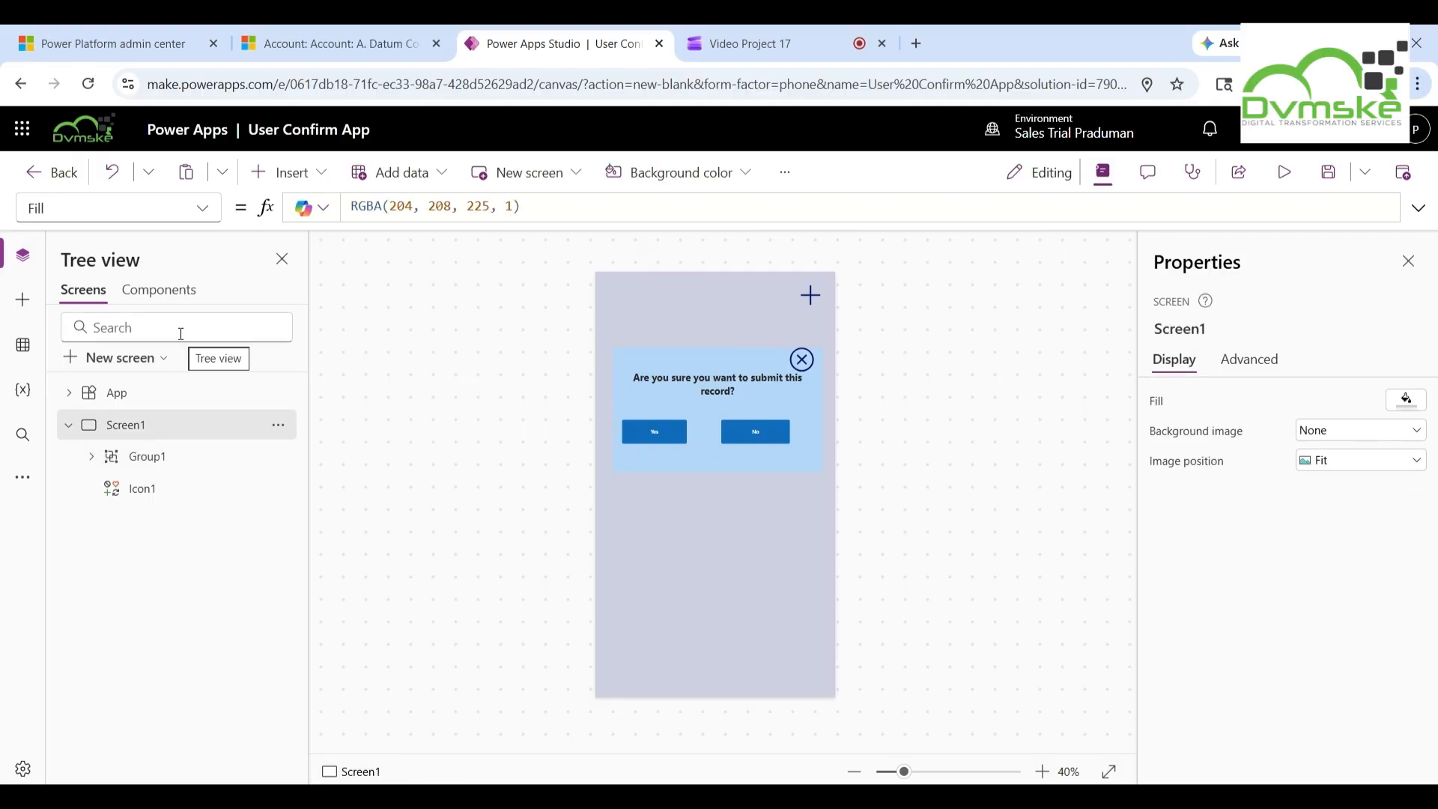
pyautogui.click(209, 214)
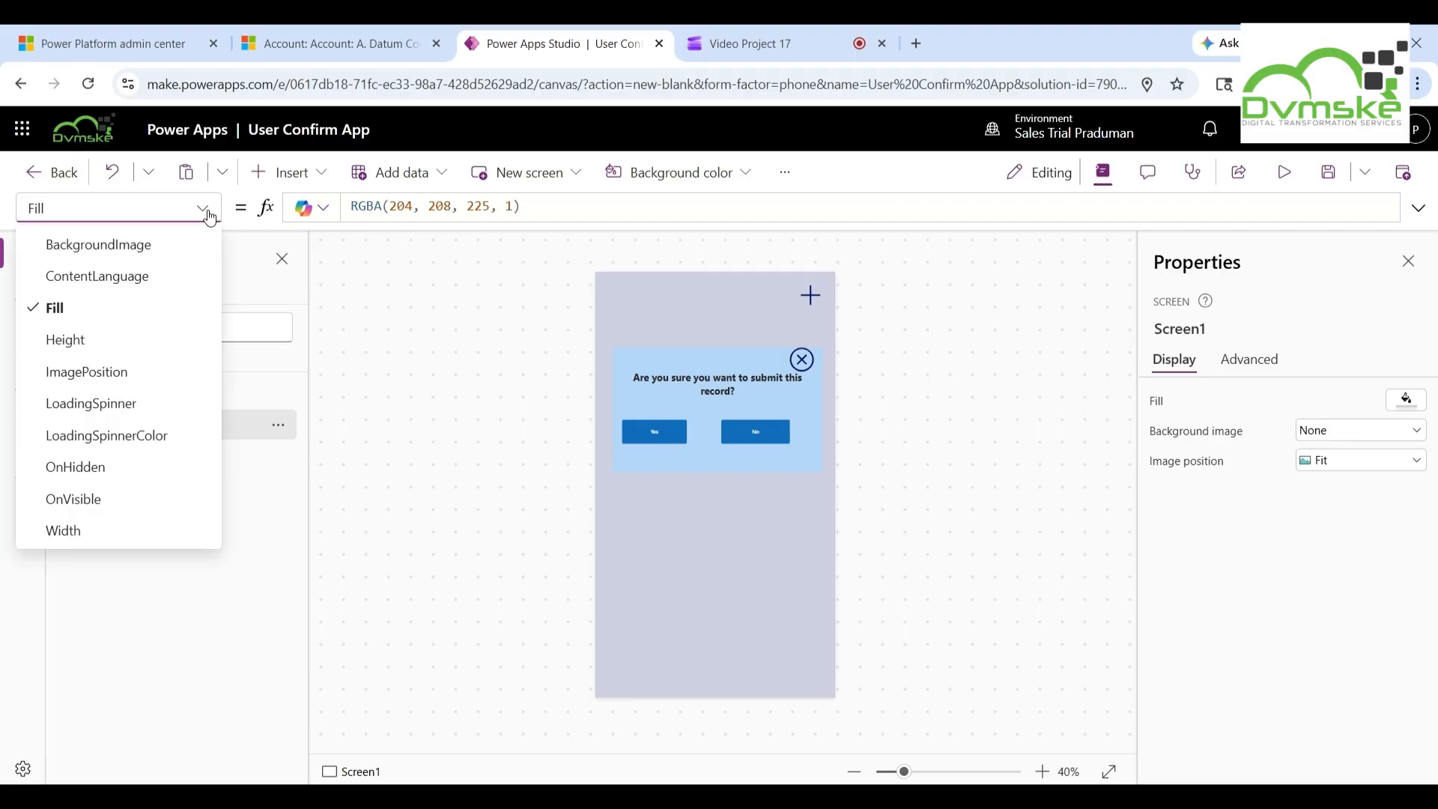
pyautogui.click(131, 501)
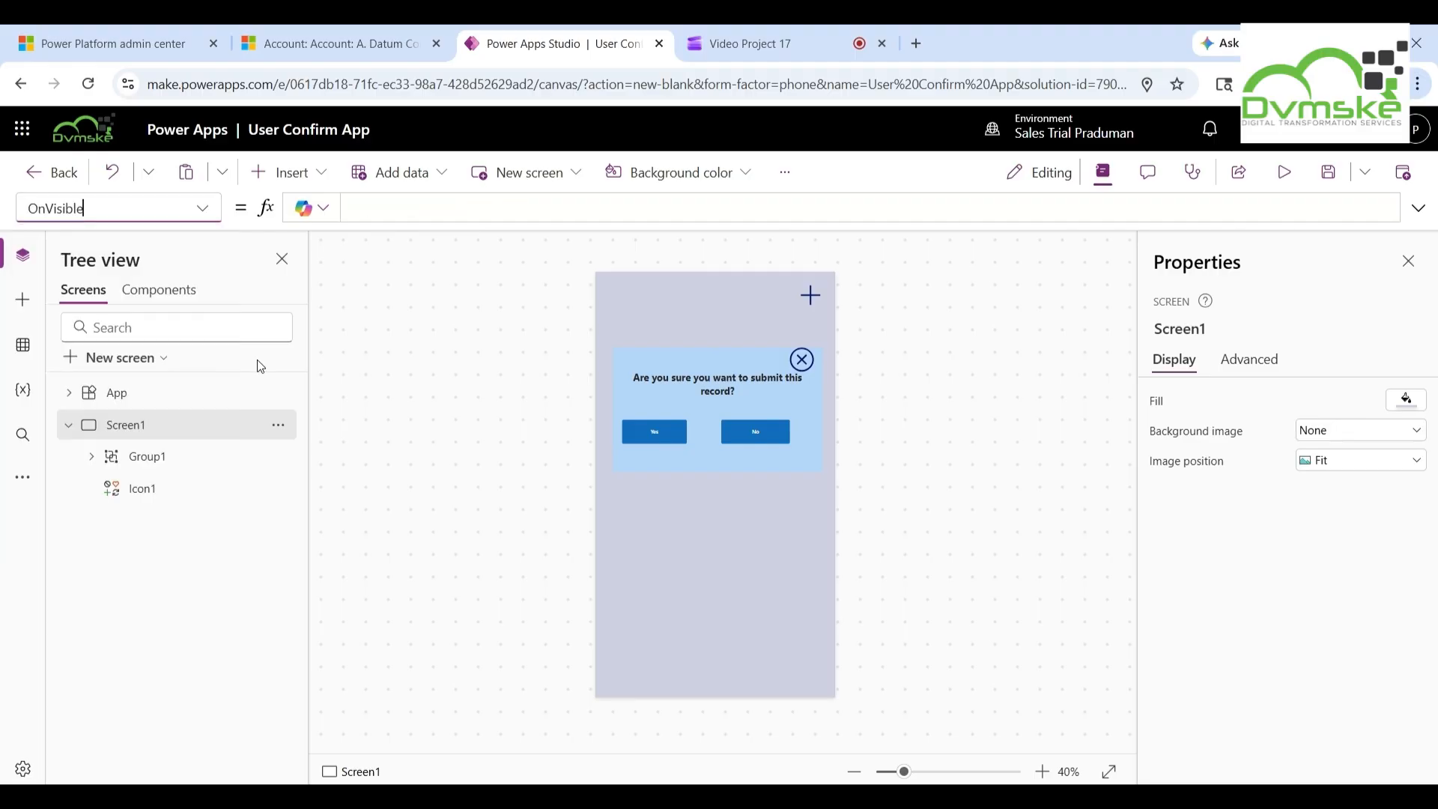
pyautogui.click(362, 206)
pyautogui.write('Set(varPopup, false)')
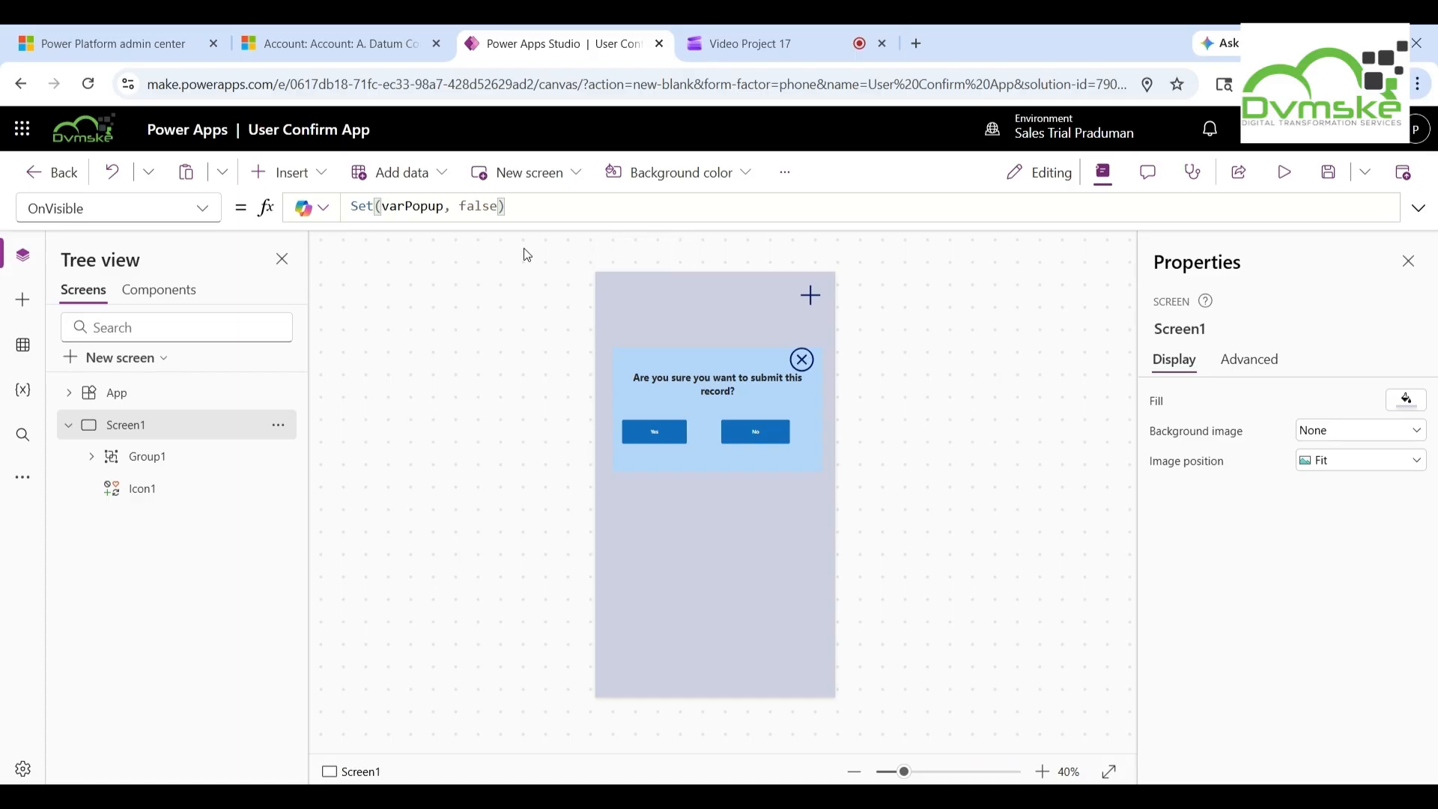
# Replace the plus icon's OnSelect formula with Set(varPopup, true).
pyautogui.click(811, 296)
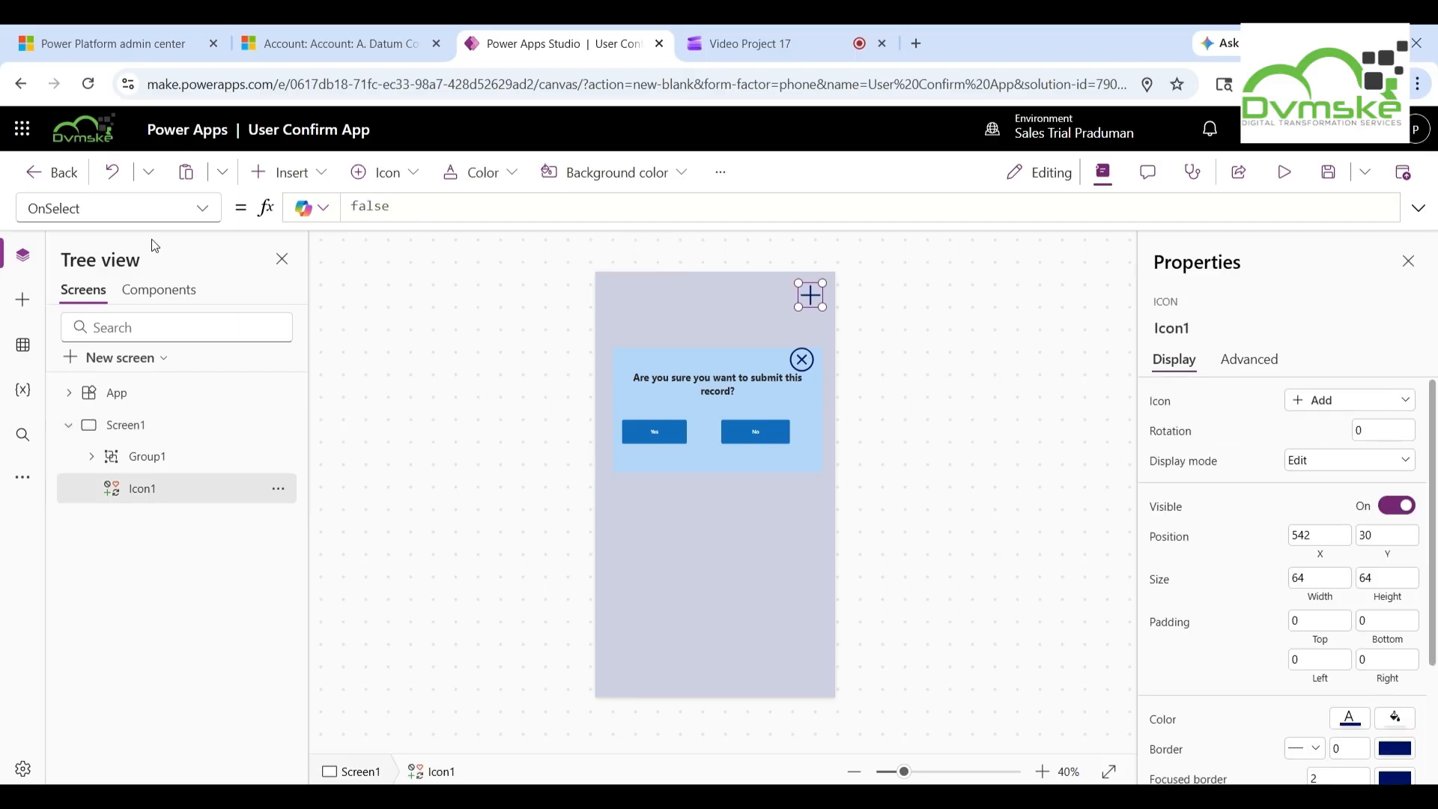
pyautogui.click(396, 207)
pyautogui.moveTo(397, 206); pyautogui.dragTo(336, 212)
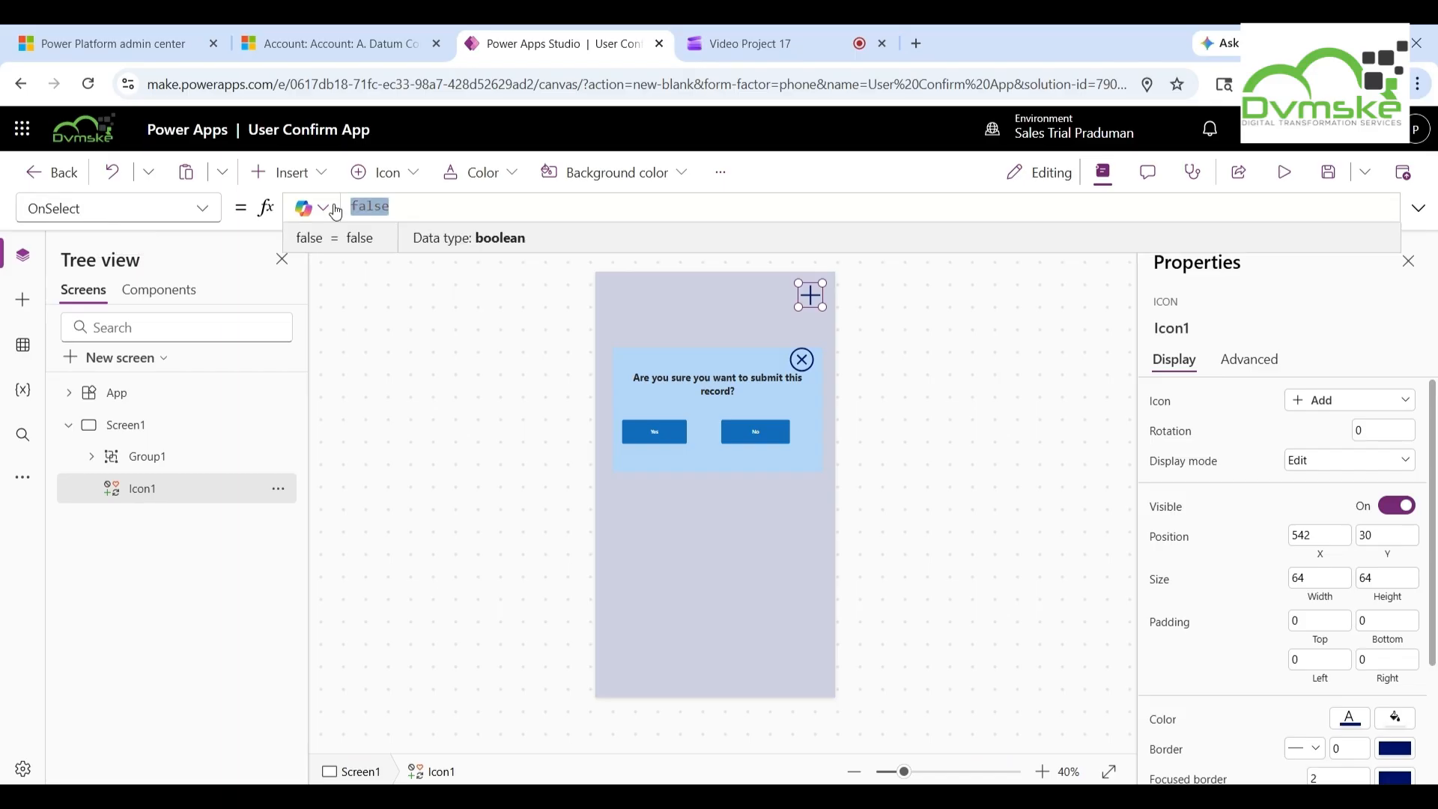
pyautogui.press('BackSpace')
pyautogui.write('Set(varPopup, true)')
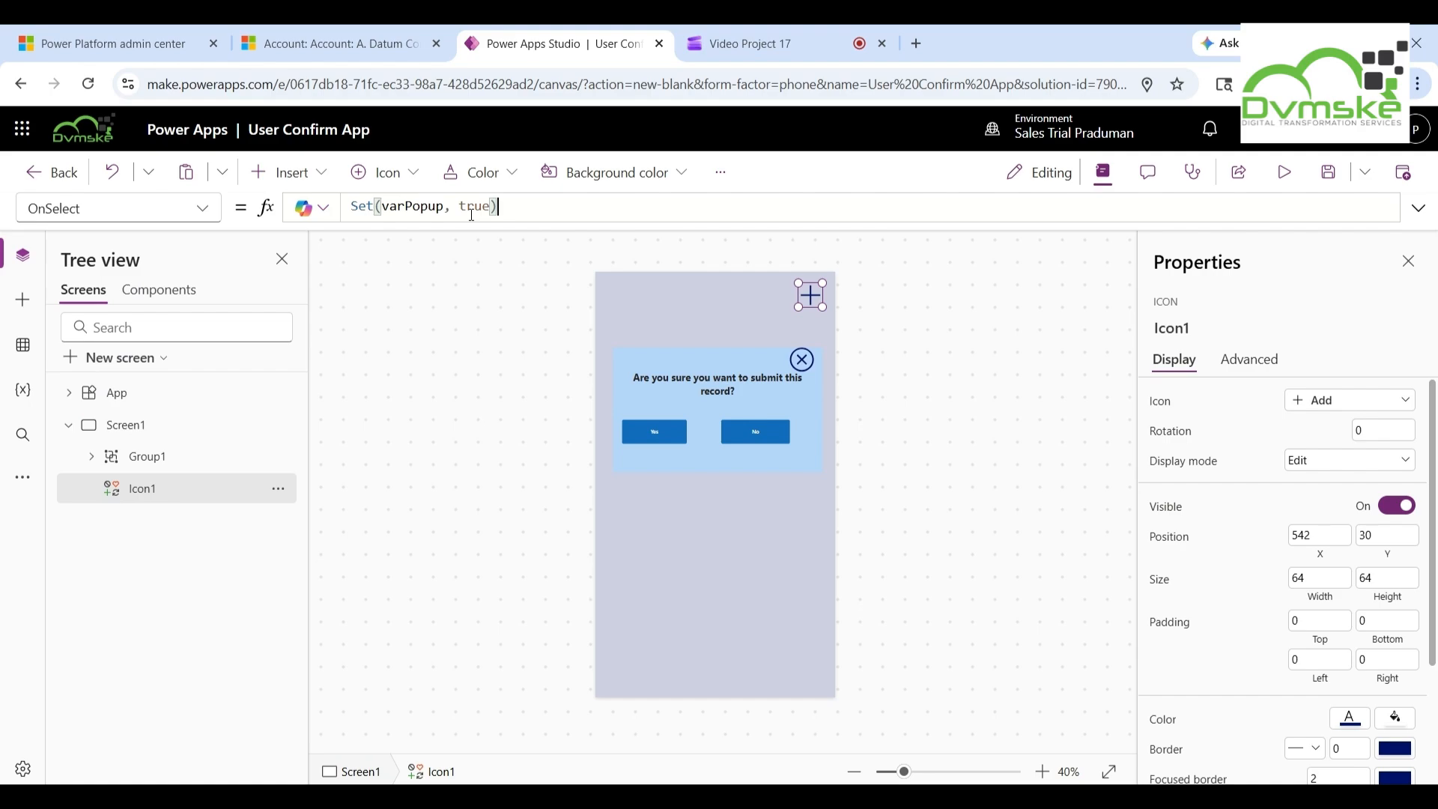
# Replace the OnSelect formula of the popup's cancel icon with Set(varPopup, false).
pyautogui.click(807, 364)
pyautogui.click(804, 360)
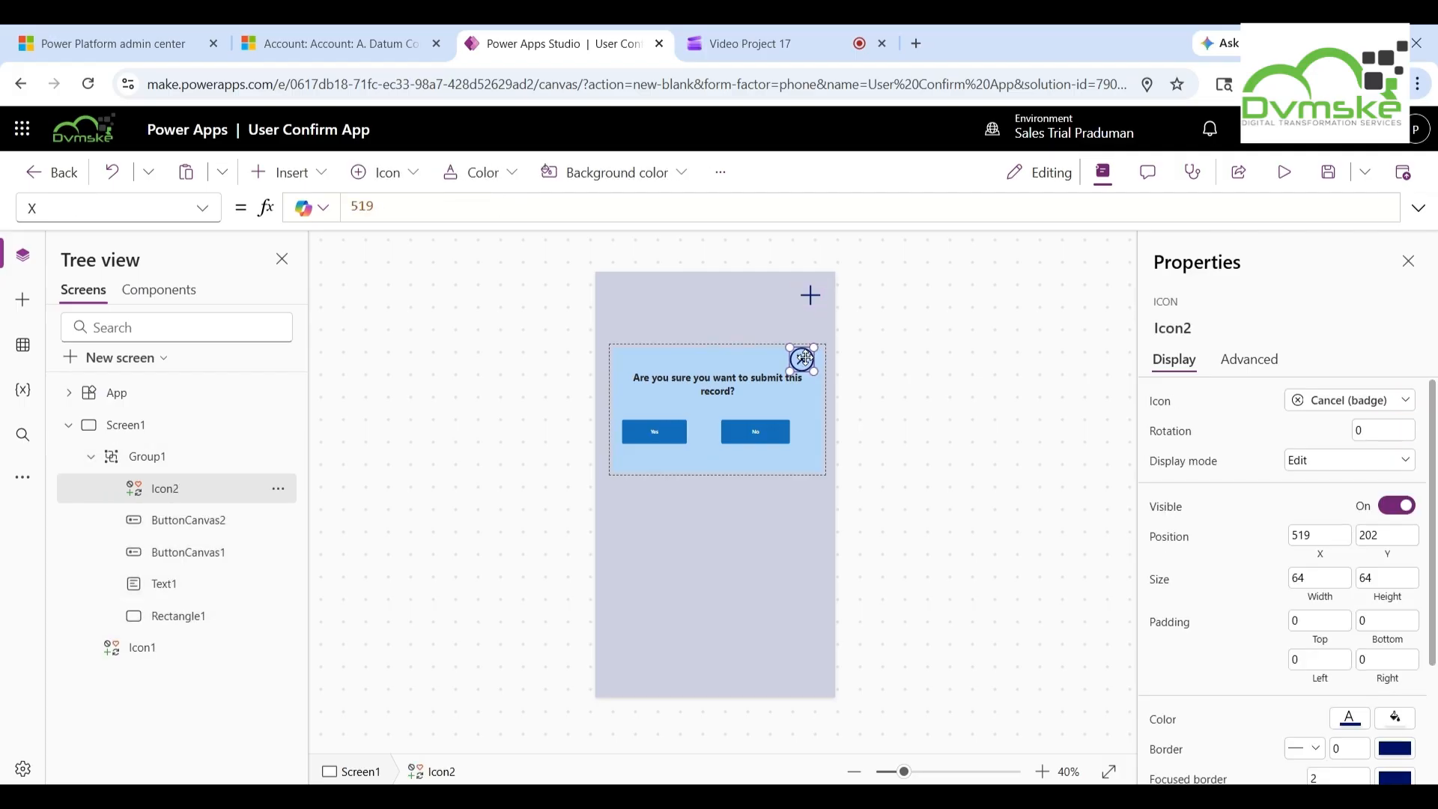
pyautogui.click(202, 214)
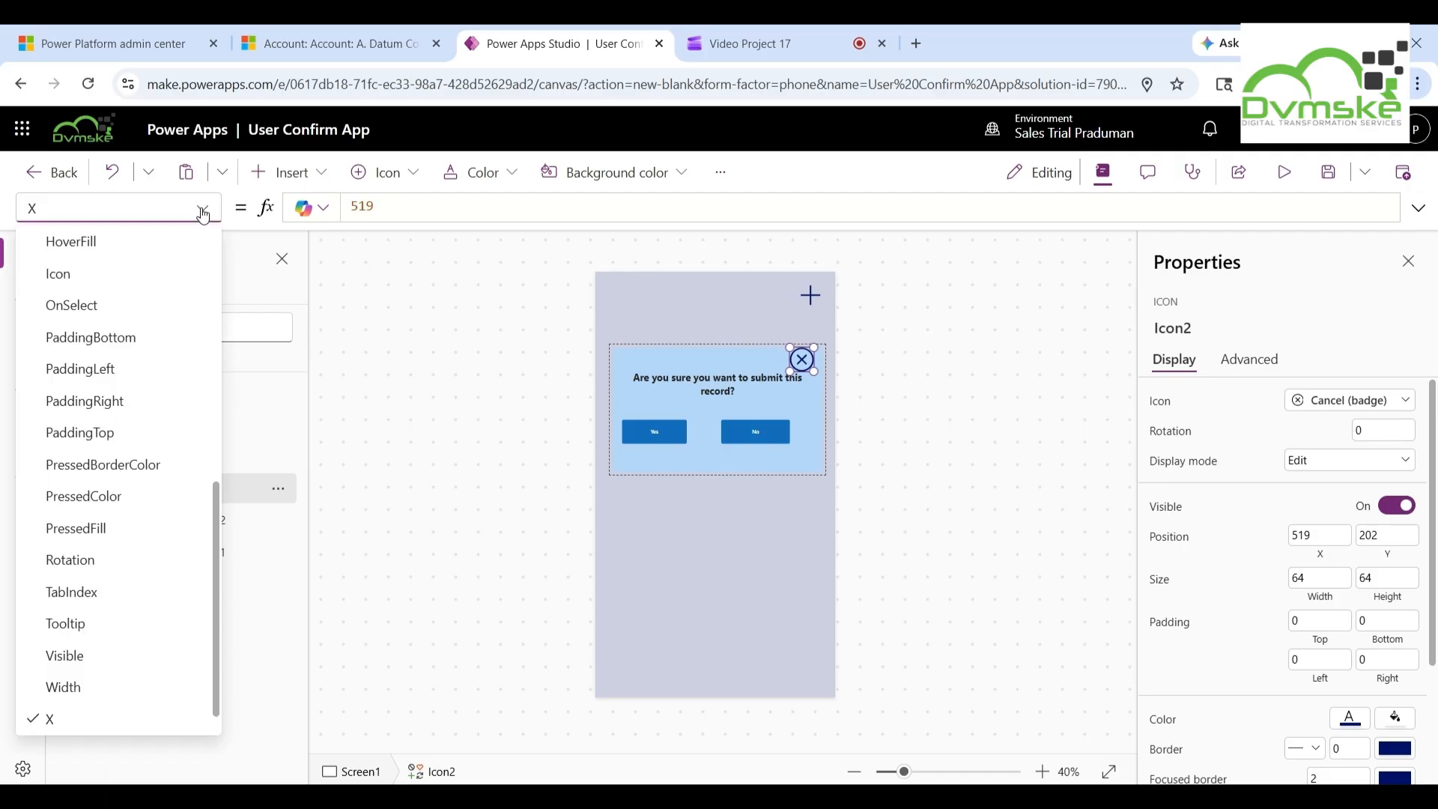
pyautogui.click(124, 307)
pyautogui.moveTo(393, 208); pyautogui.dragTo(352, 215)
pyautogui.press('BackSpace')
pyautogui.write('Set(varPopup, false)')
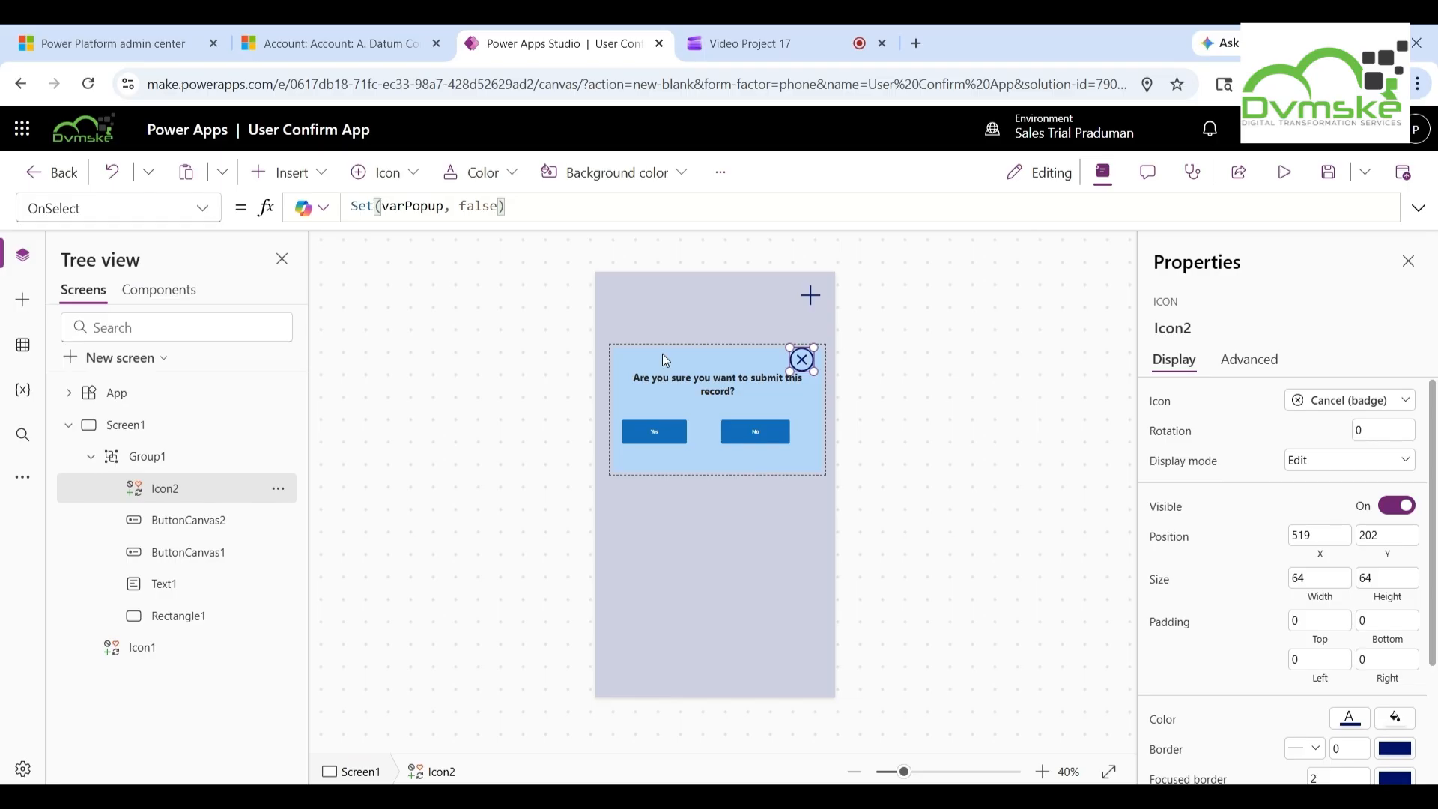
# Bind the Visible property of the popup group Group1 to the variable varPopup.
pyautogui.click(180, 466)
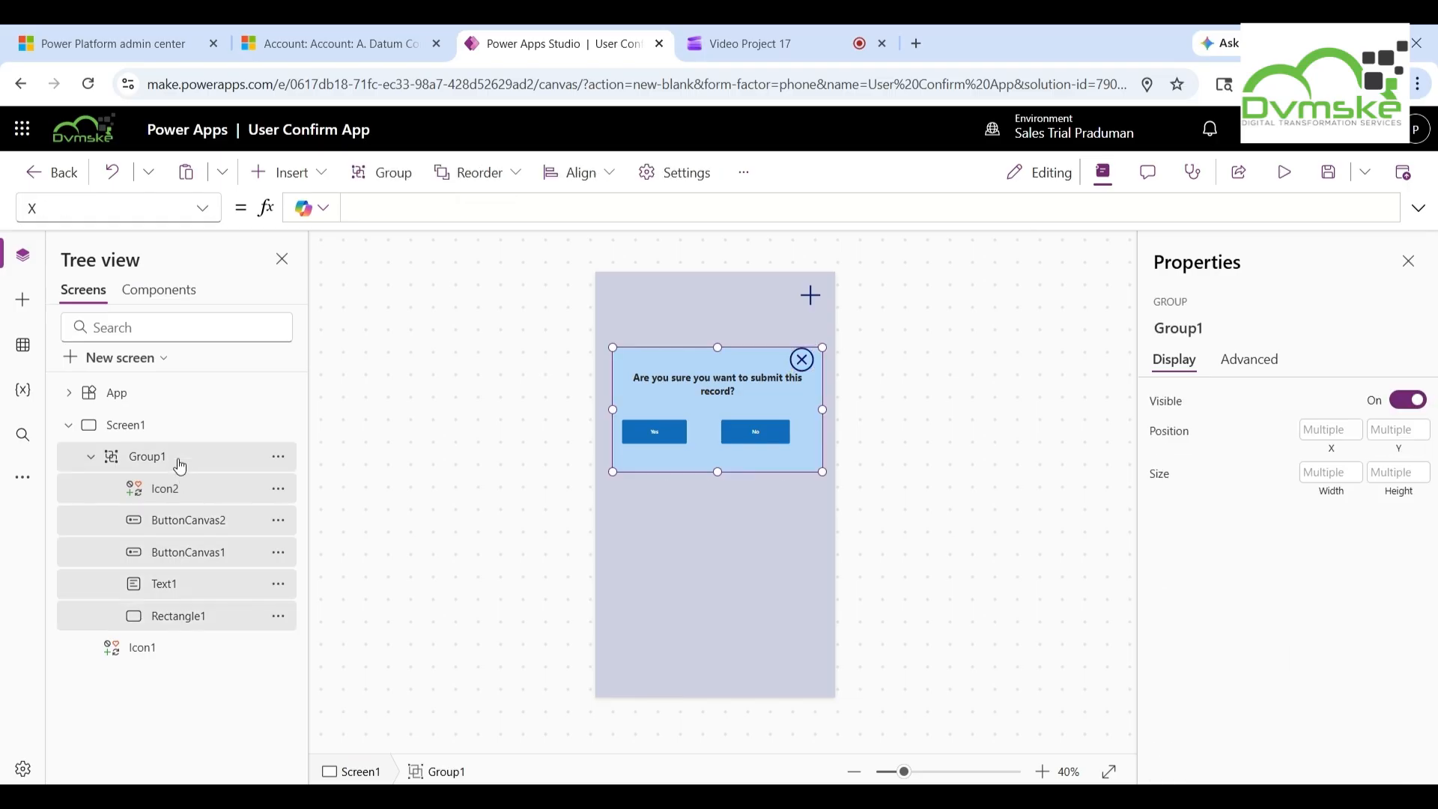
pyautogui.click(202, 210)
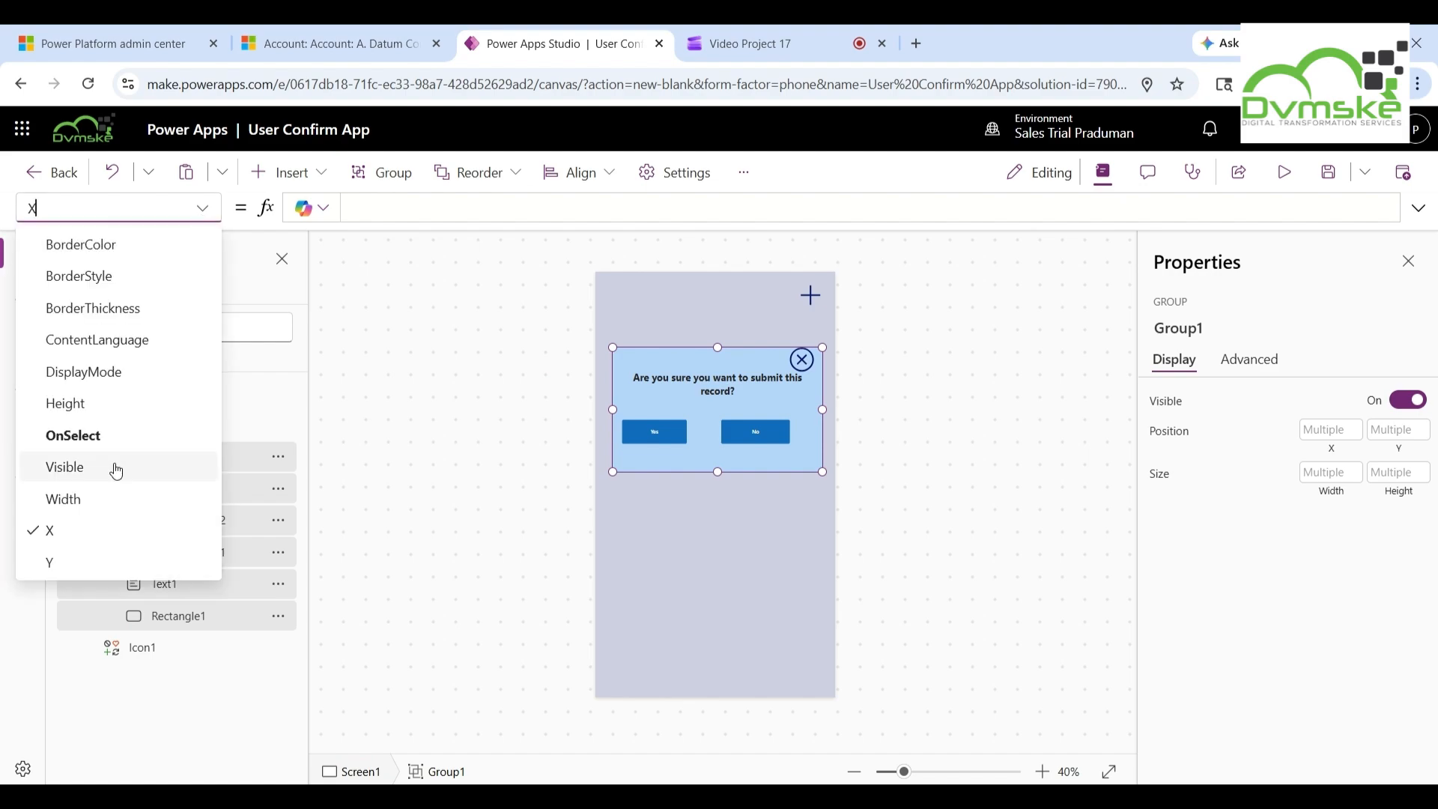
pyautogui.click(64, 468)
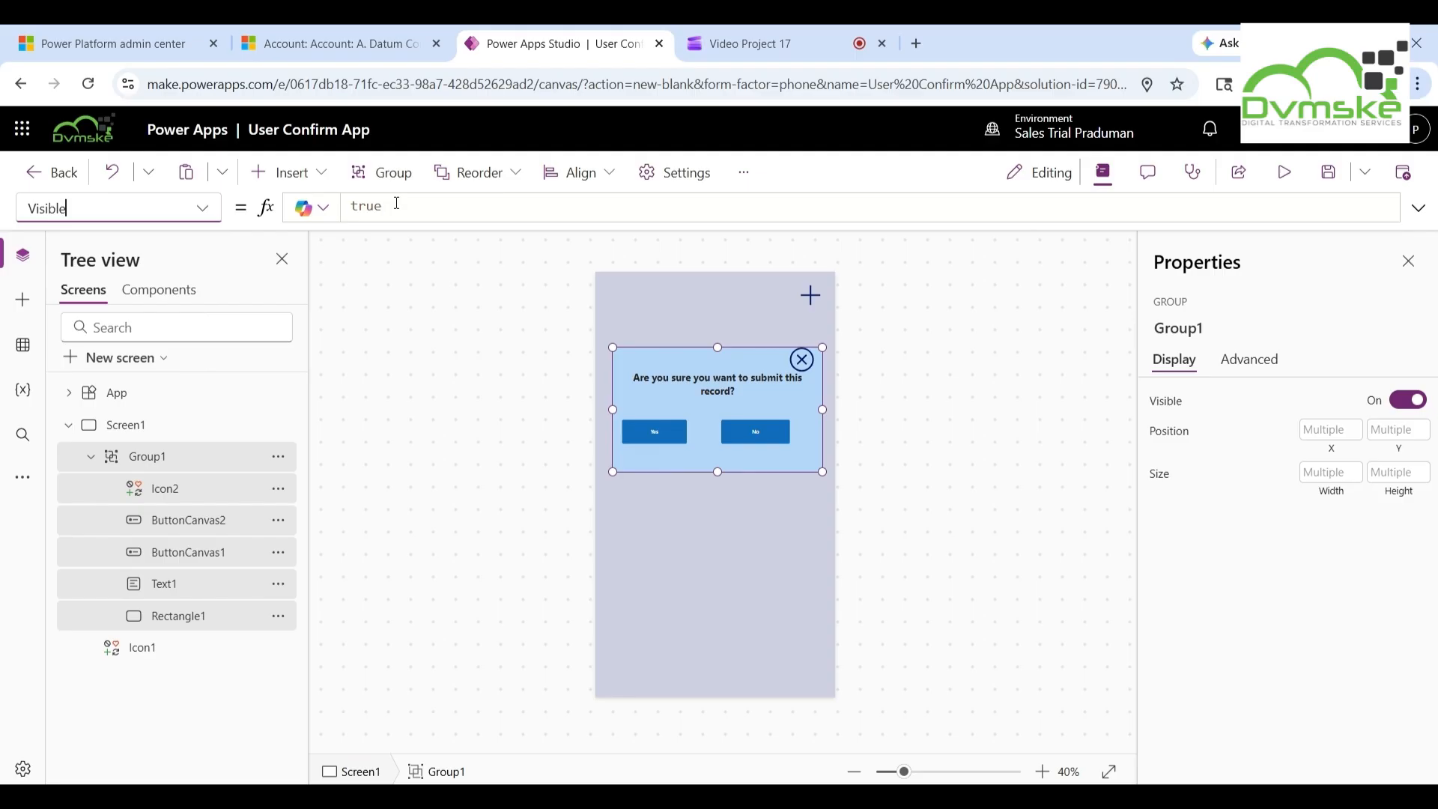
pyautogui.moveTo(396, 203); pyautogui.dragTo(323, 220)
pyautogui.press('BackSpace')
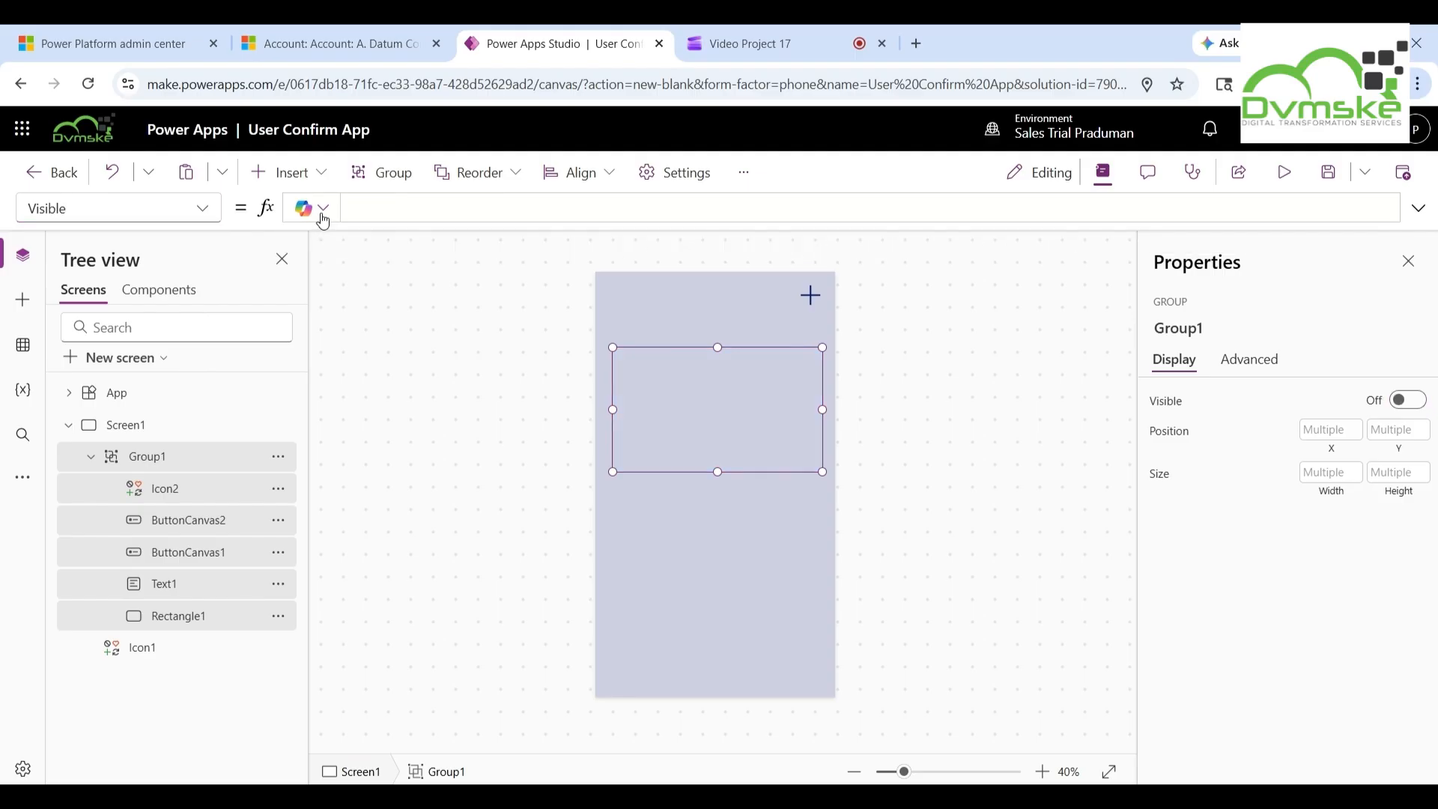
pyautogui.write('var')
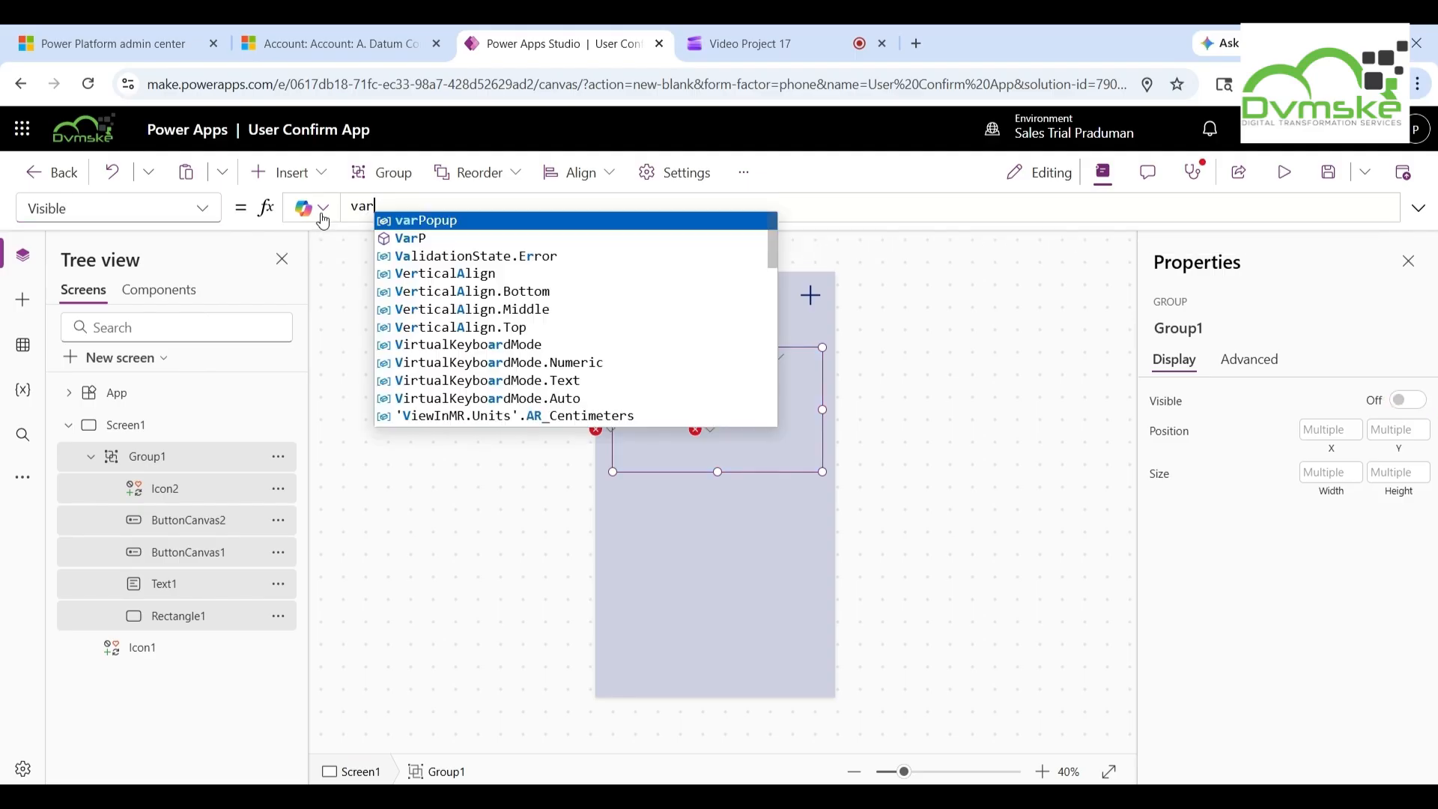
pyautogui.click(400, 221)
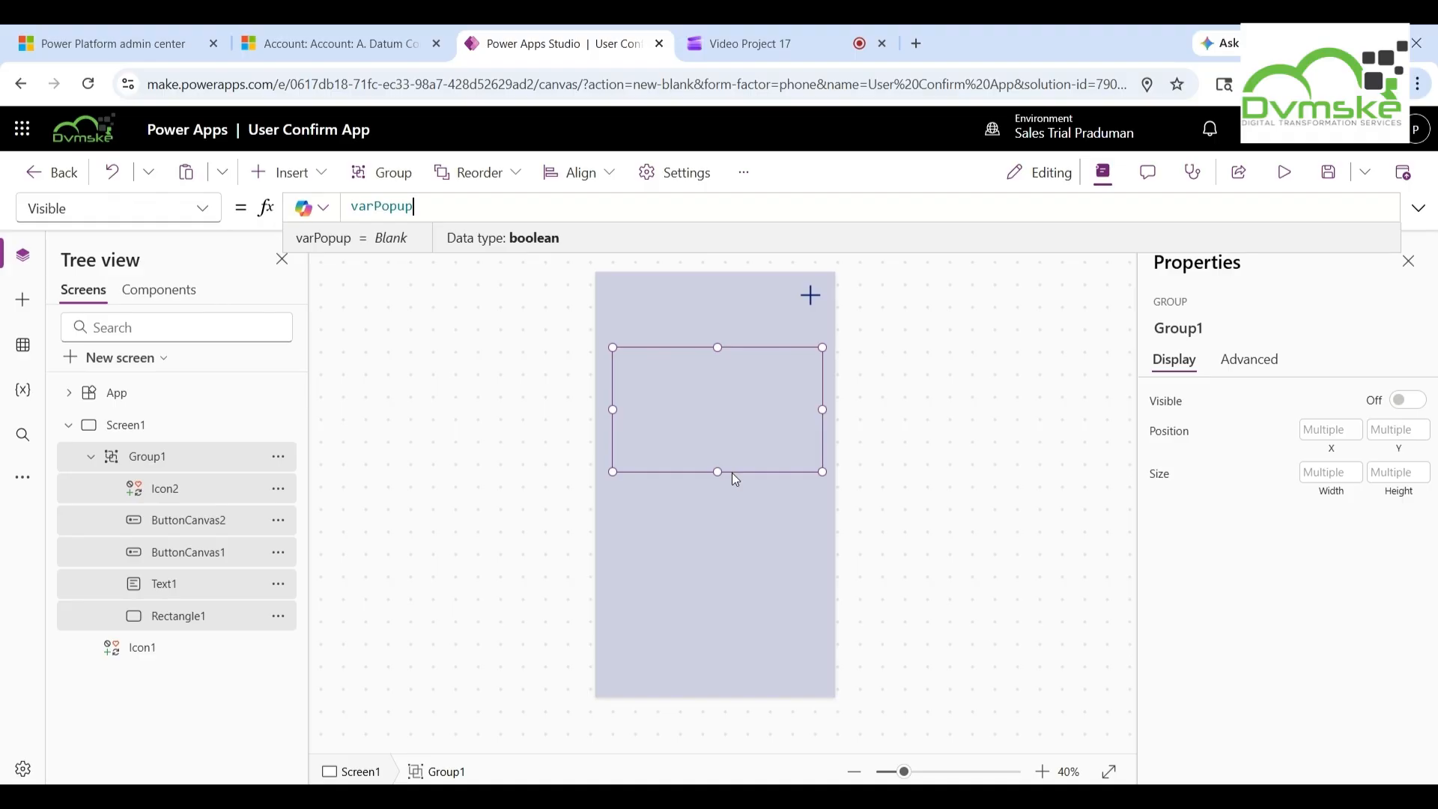
# Preview the app and test opening the popup with the plus icon and closing it with the cancel icon.
pyautogui.click(1285, 189)
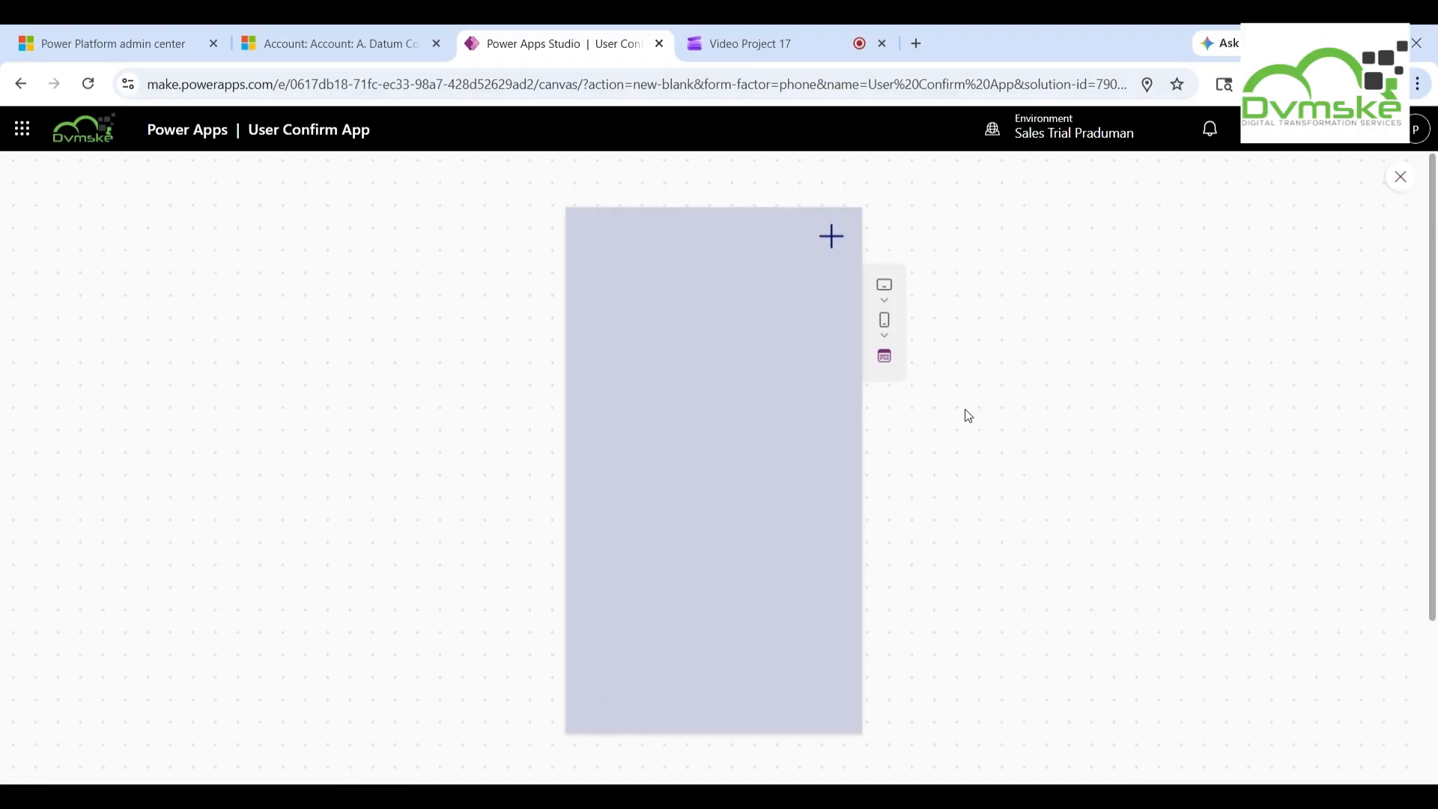
pyautogui.click(833, 236)
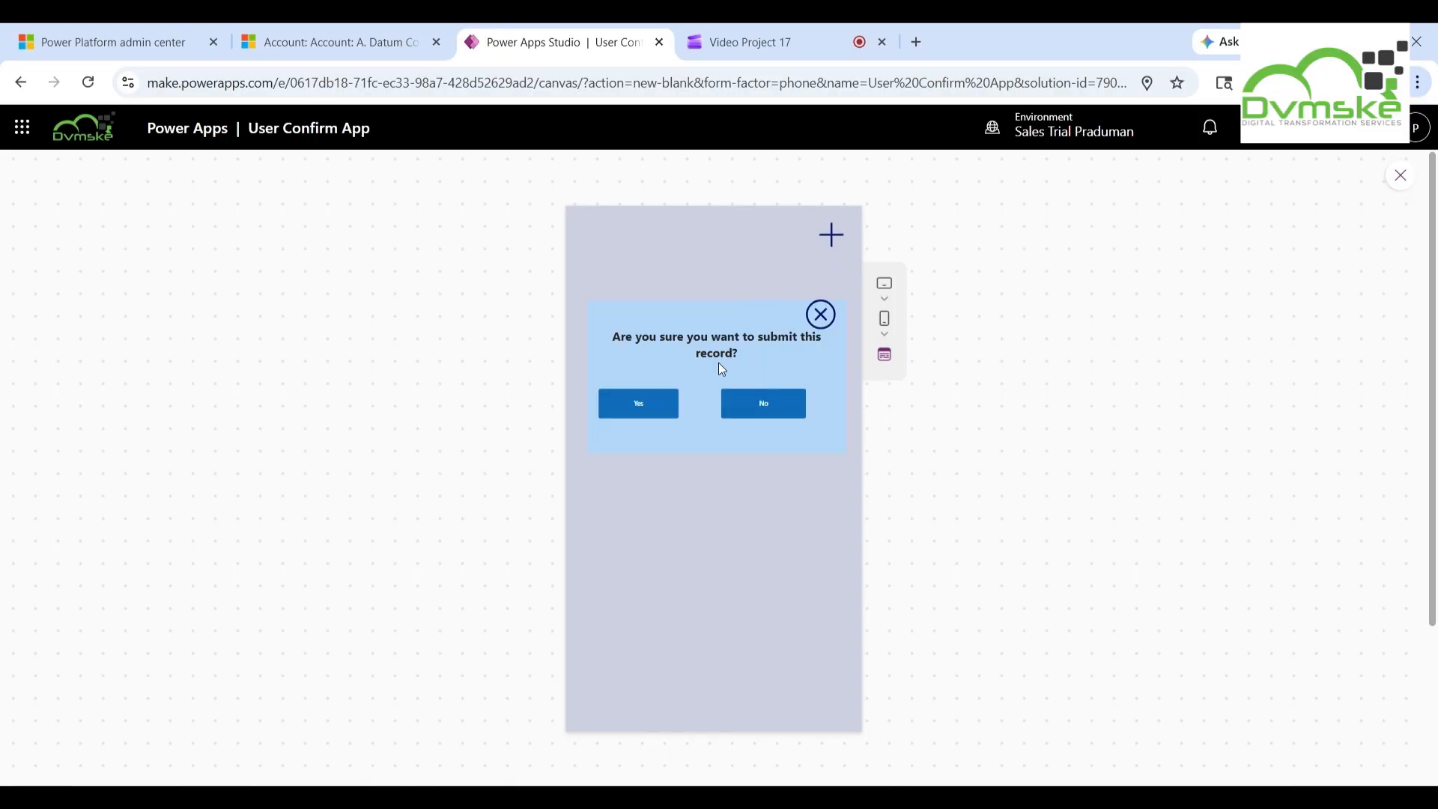
pyautogui.click(821, 315)
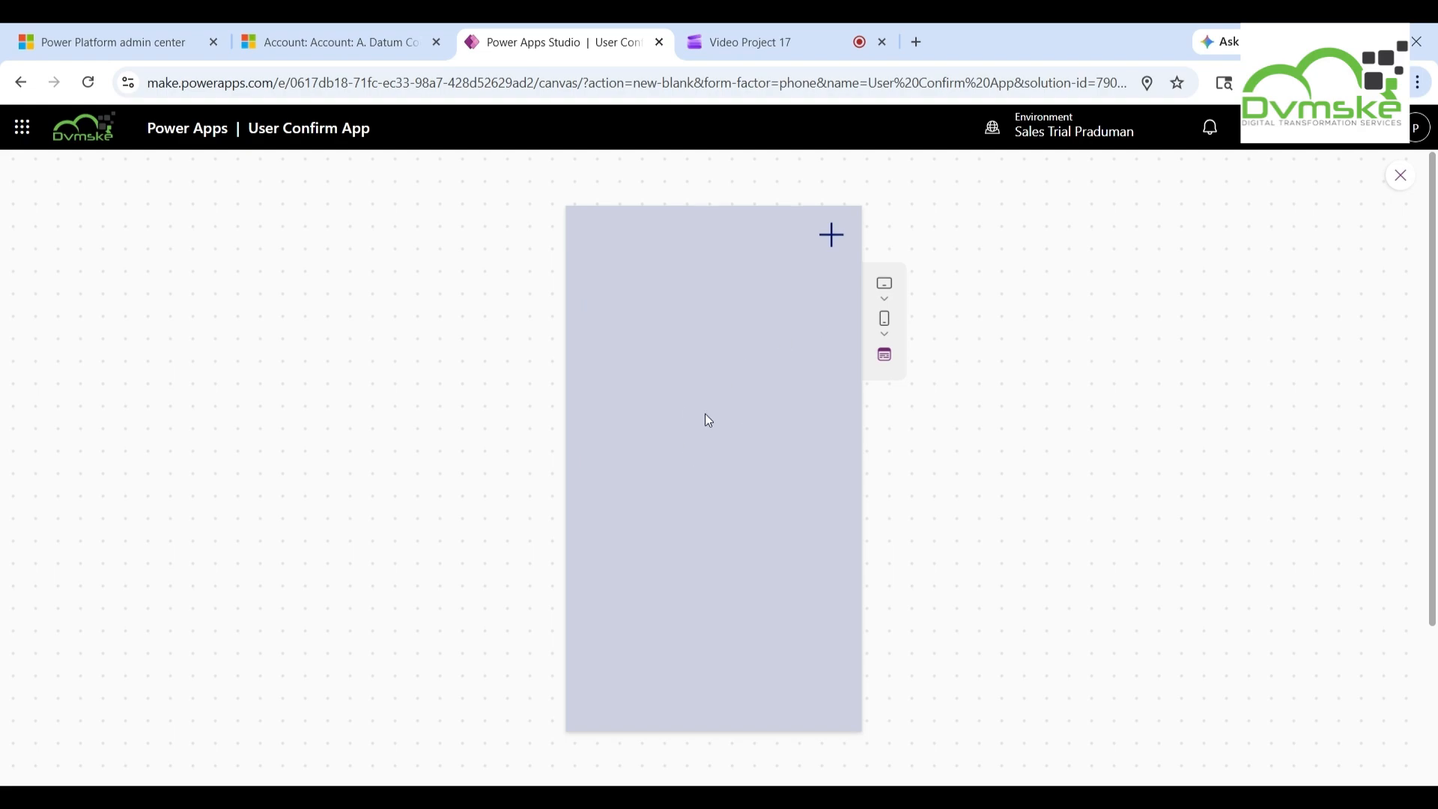